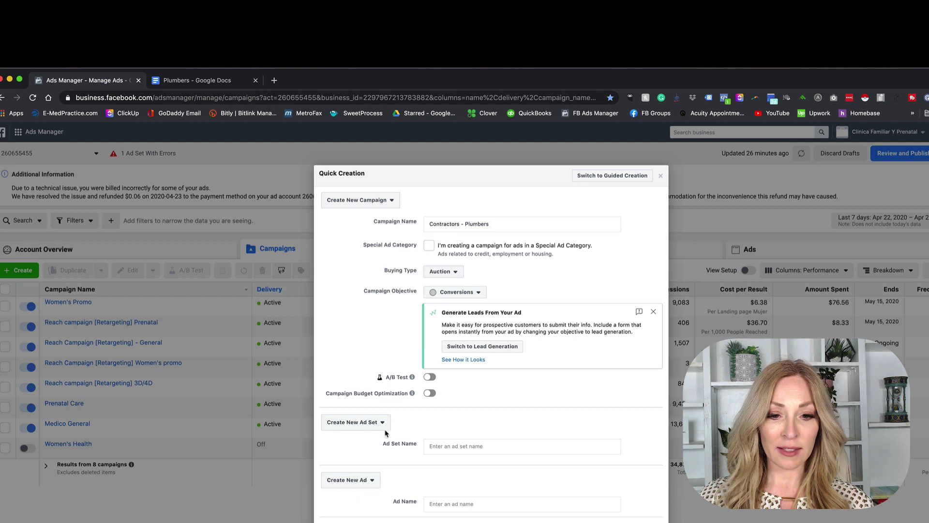
Step: Save the new Contractors - Plumbers campaign as a draft without naming its ad set, and open the campaign's ad sets
left_click(463, 447)
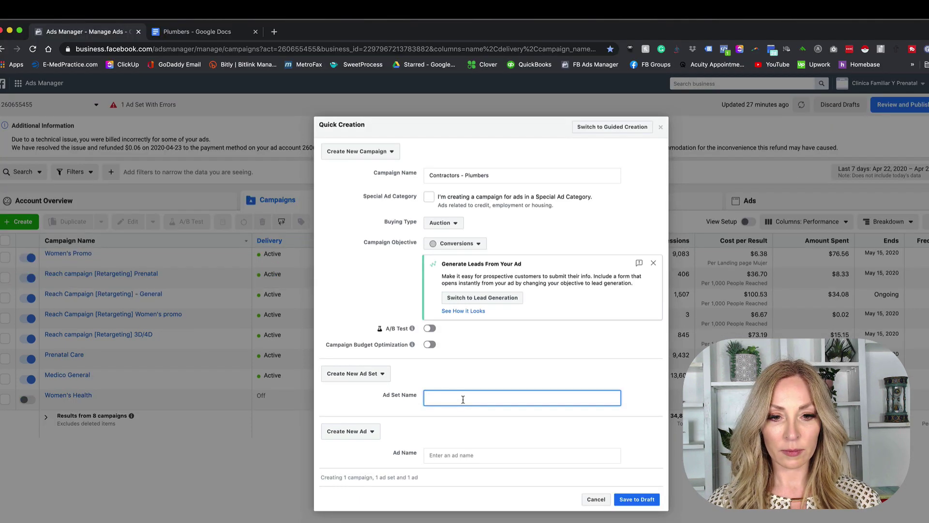
left_click(635, 499)
left_click(367, 106)
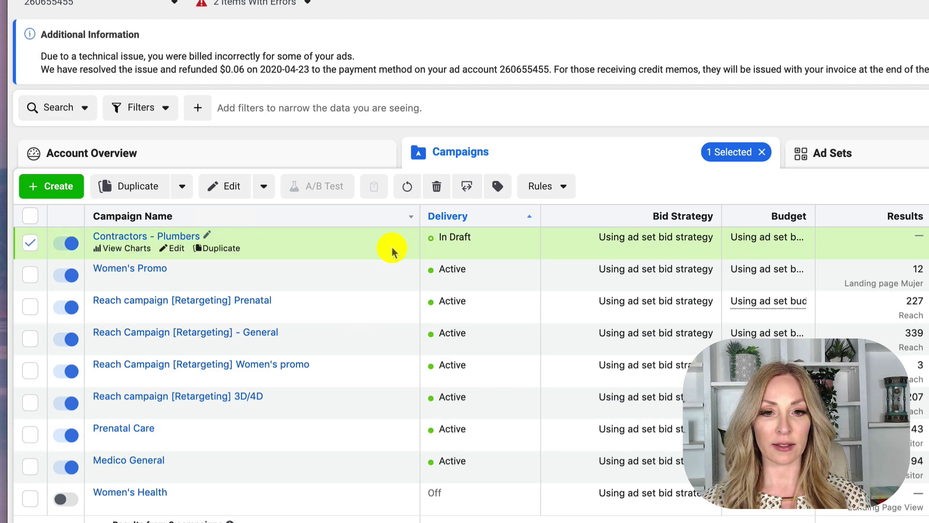
left_click(839, 164)
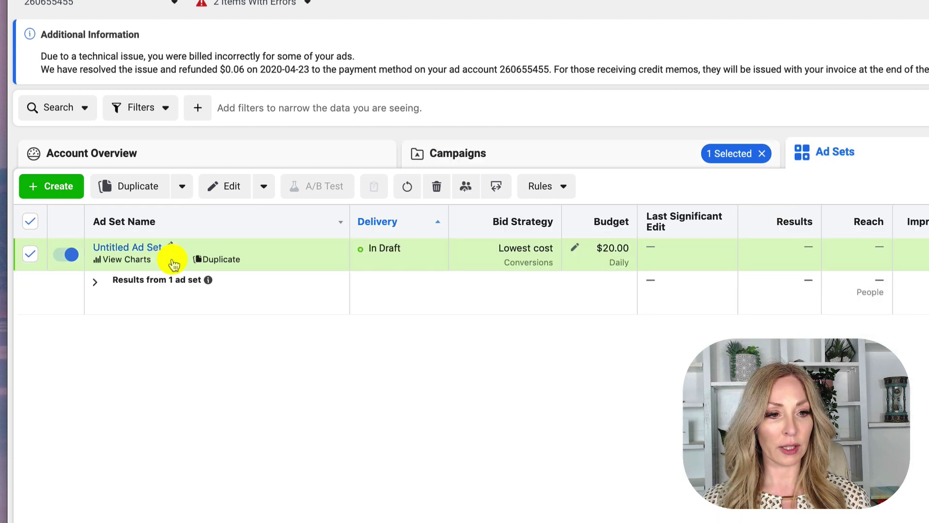
left_click(168, 250)
left_click_drag(180, 278, 106, 277)
type("Plumbn")
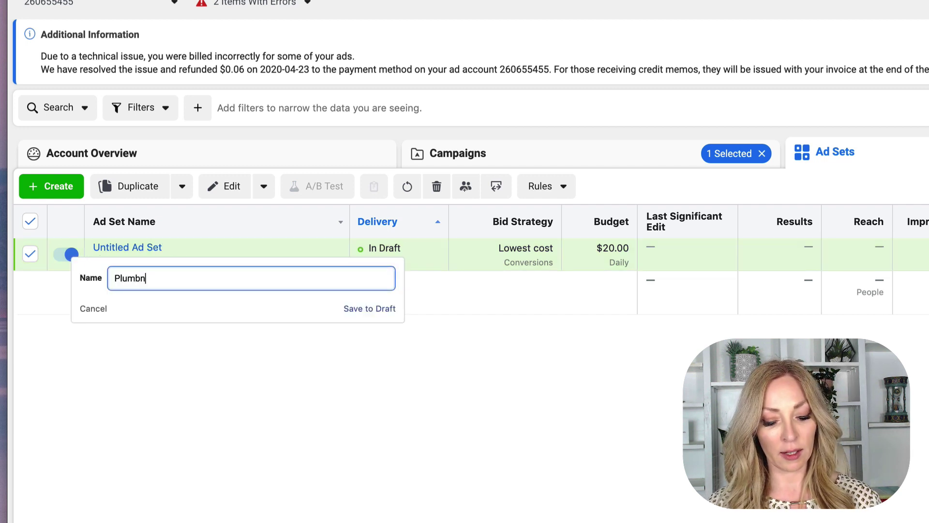
key("BackSpace")
type("ing ")
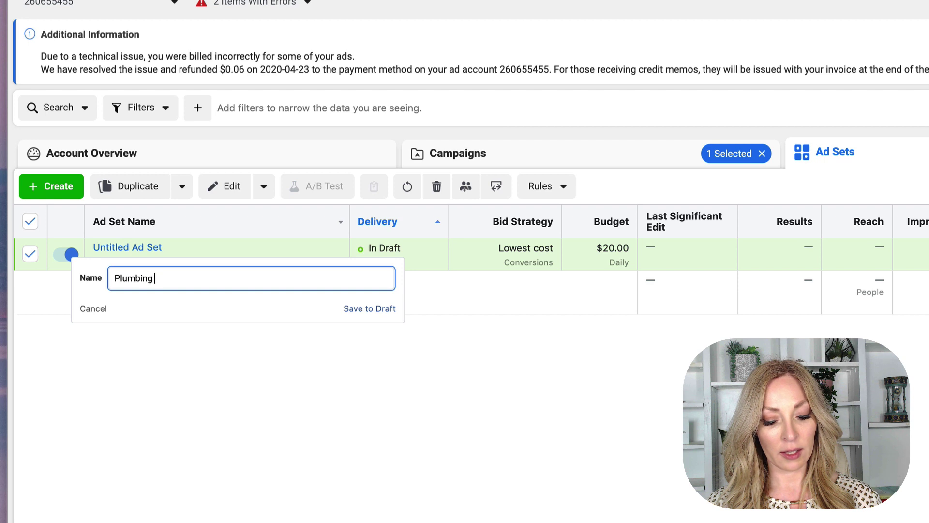
type("Atlanta")
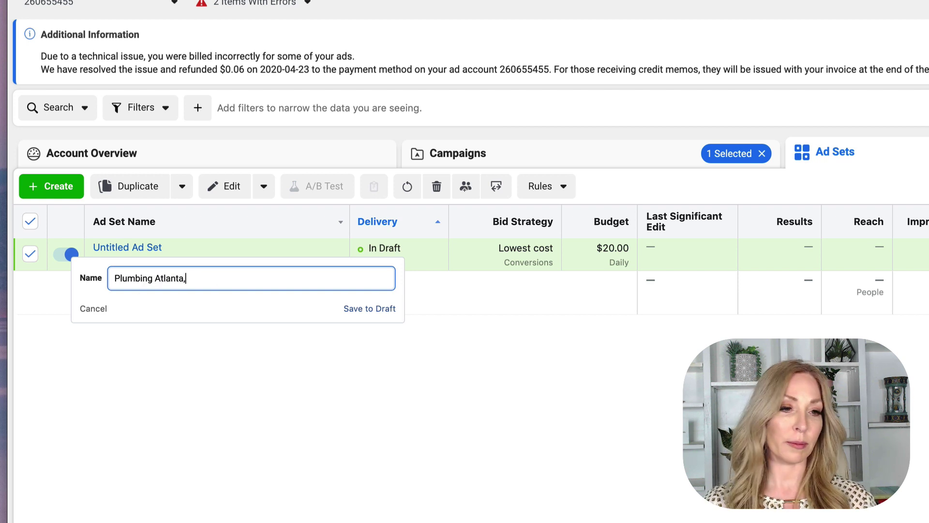
type(" GA")
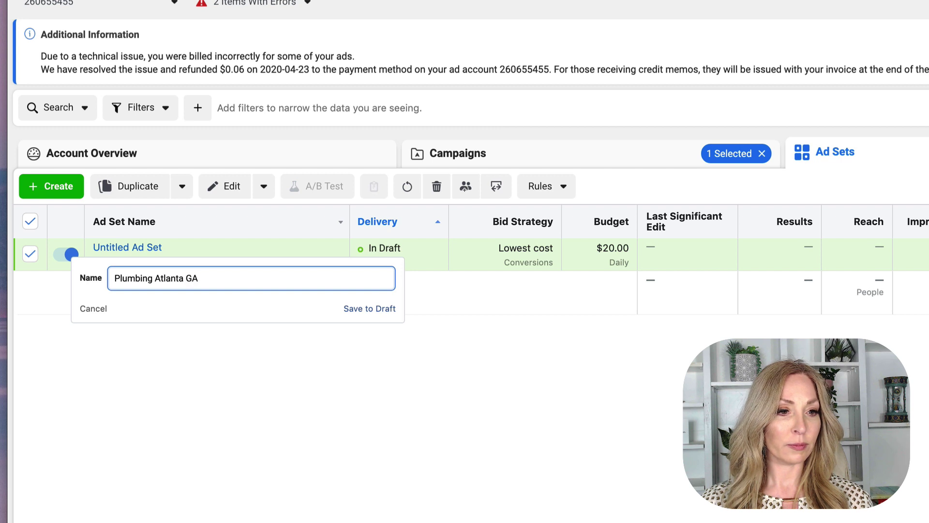
left_click(276, 351)
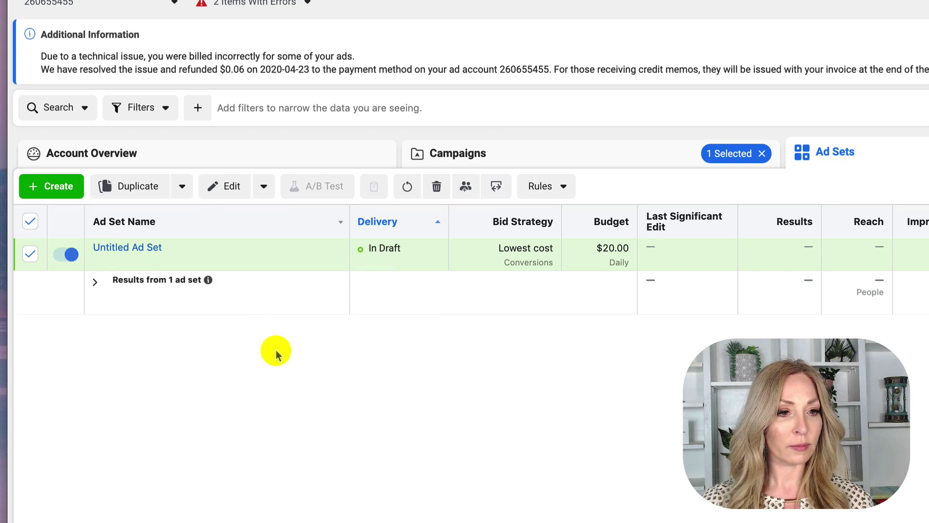
Step: Rename the untitled ad set to "Plumbing Atlanta GA" and save the name to draft
left_click(167, 251)
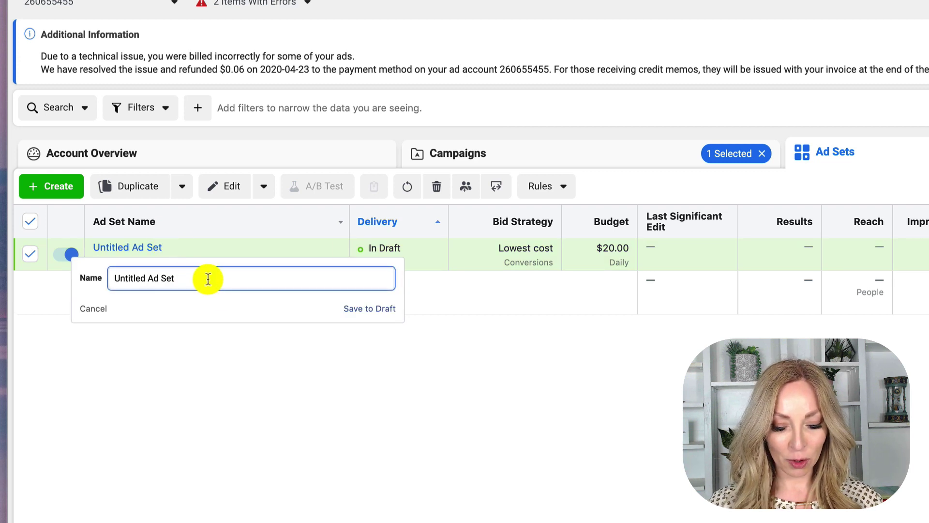
left_click_drag(194, 278, 108, 284)
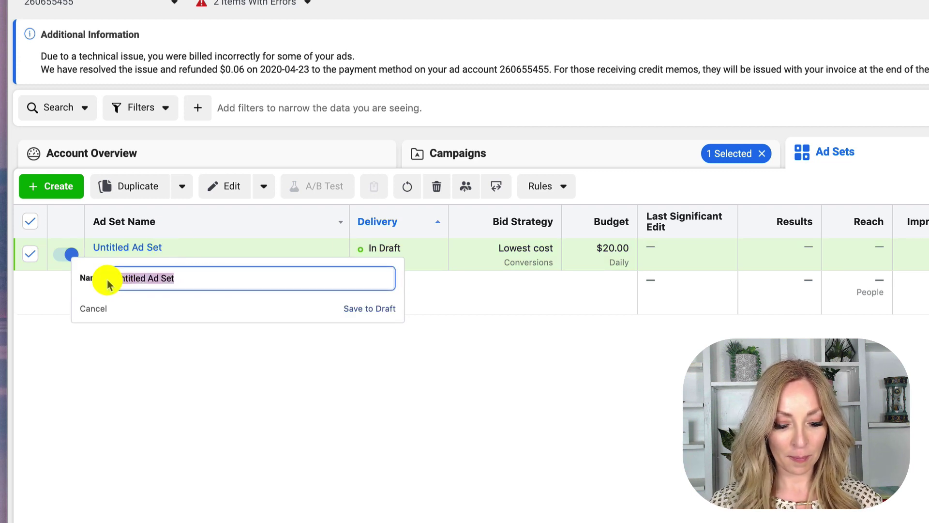
type("Pl")
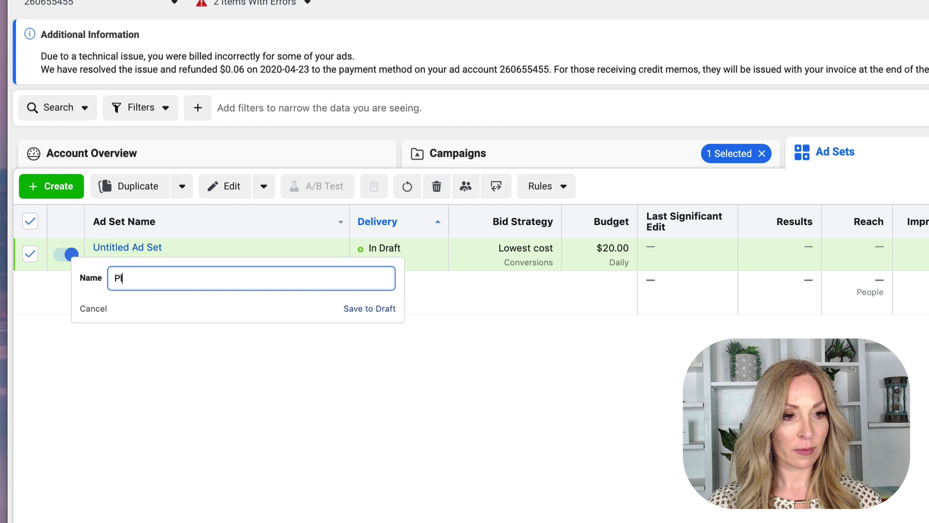
type("umbing")
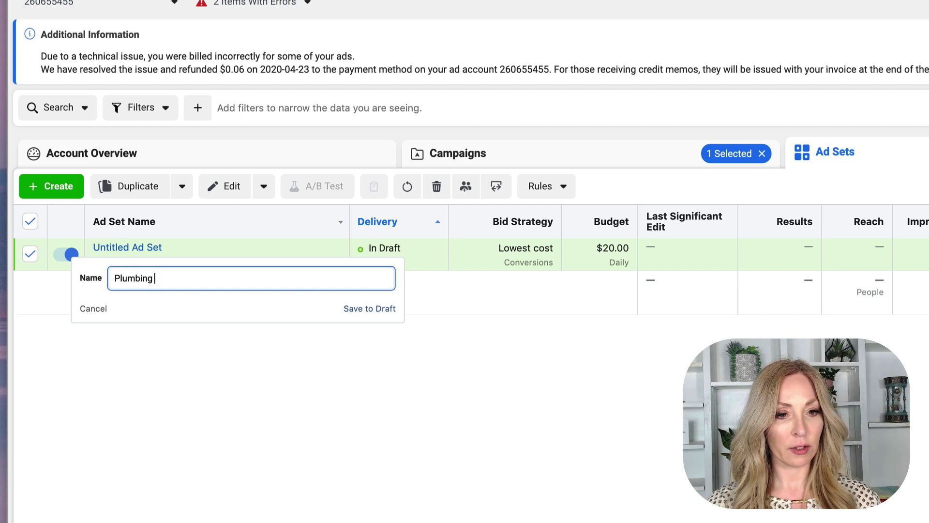
type(" Atlanta GA")
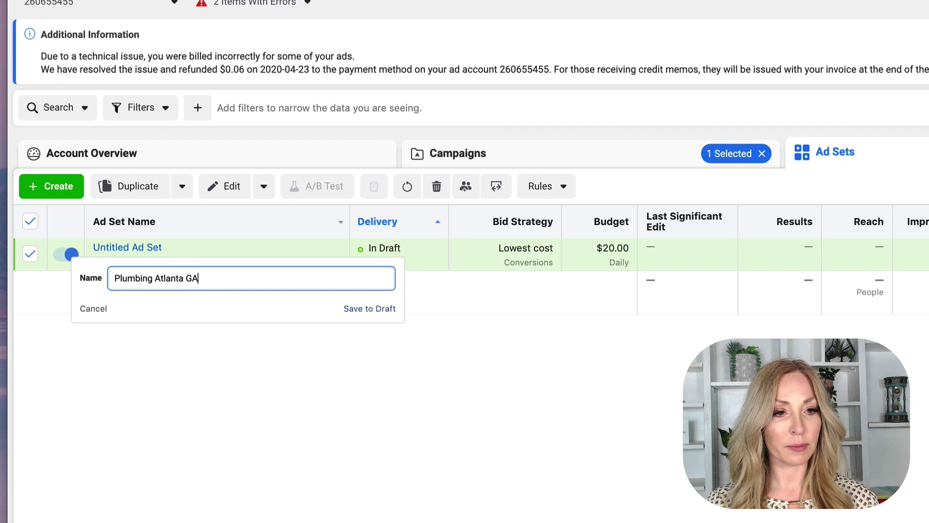
left_click(359, 308)
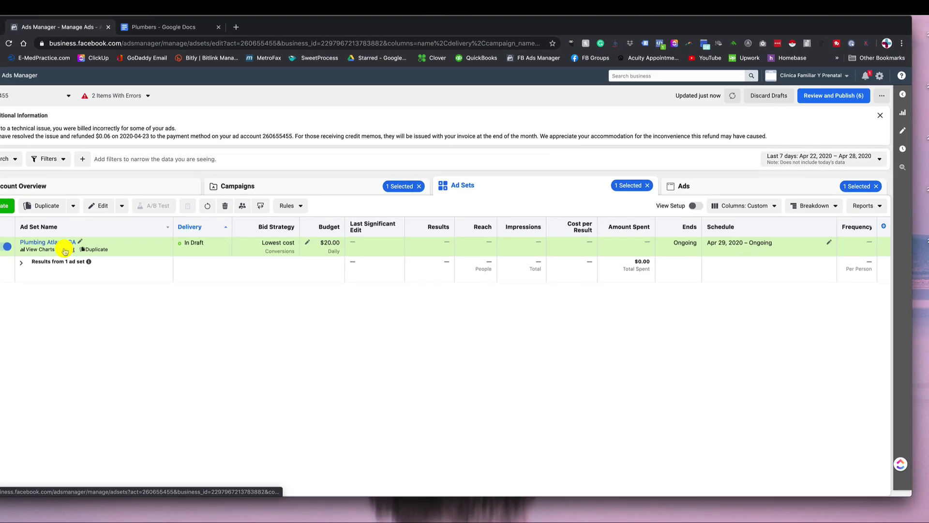
Step: Open the Plumbing Atlanta GA ad set for editing and change its conversion event to View Content
left_click(163, 259)
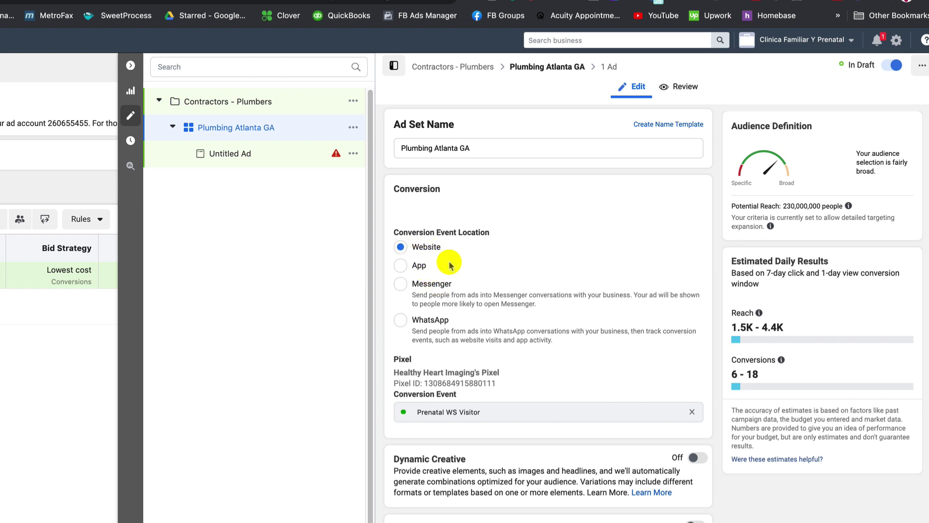
scroll(536, 309, "down", 2)
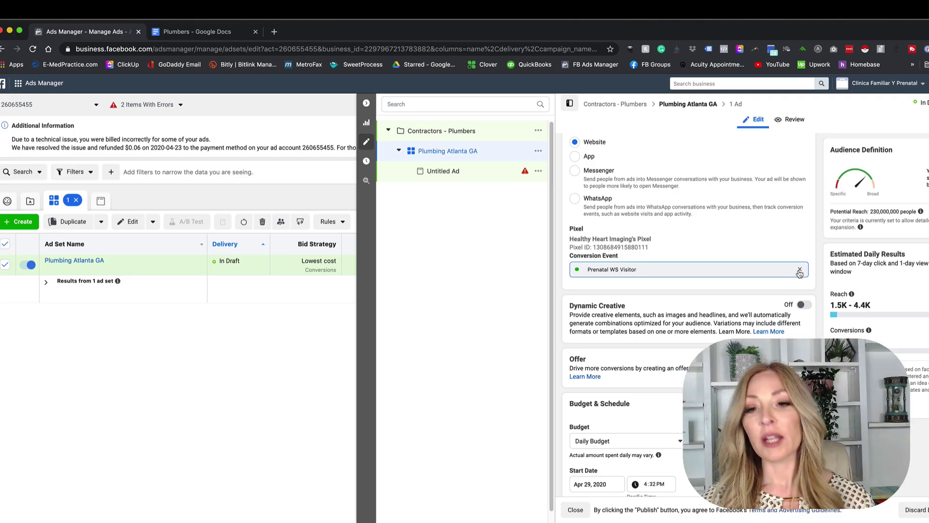
left_click(800, 270)
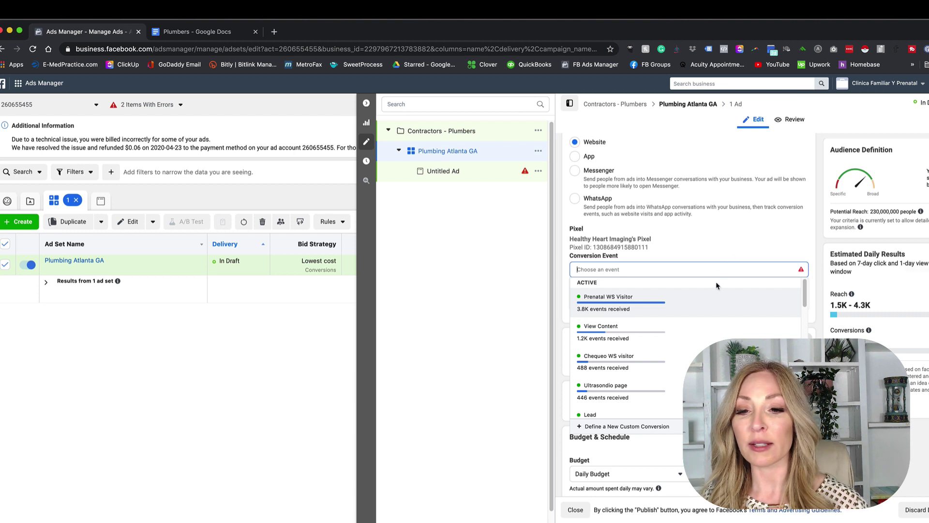
left_click(629, 339)
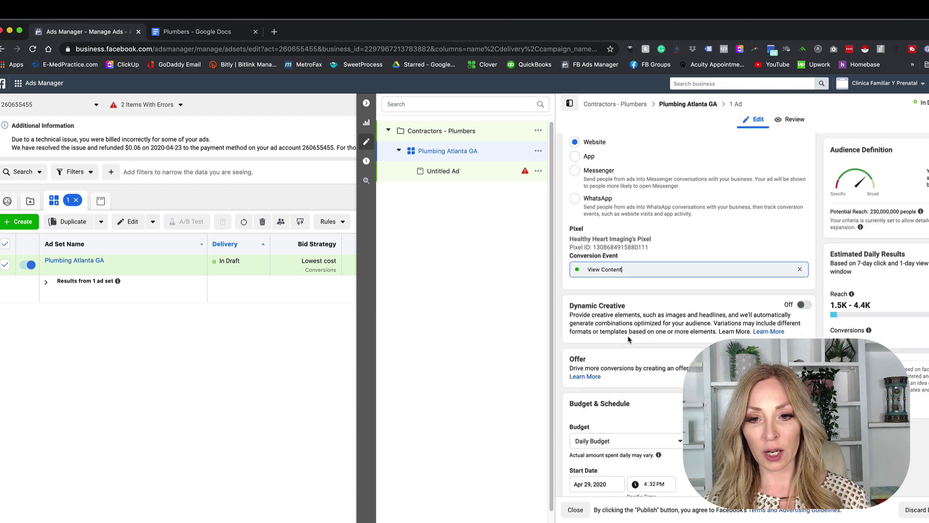
Step: Set the ad set's daily budget to $5.00 and its end date to May 2, 2020 at 12:00 AM
scroll(679, 324, "down", 2)
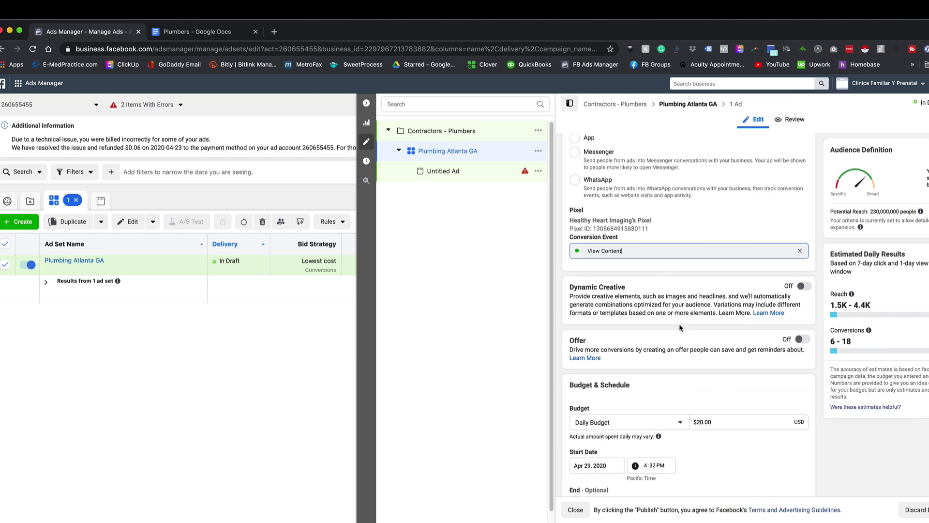
scroll(646, 312, "down", 5)
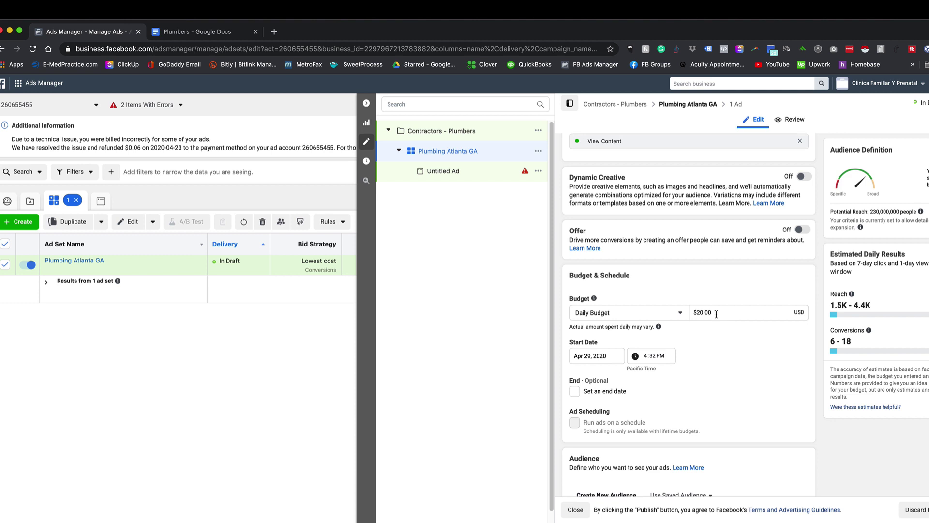
left_click_drag(718, 312, 689, 316)
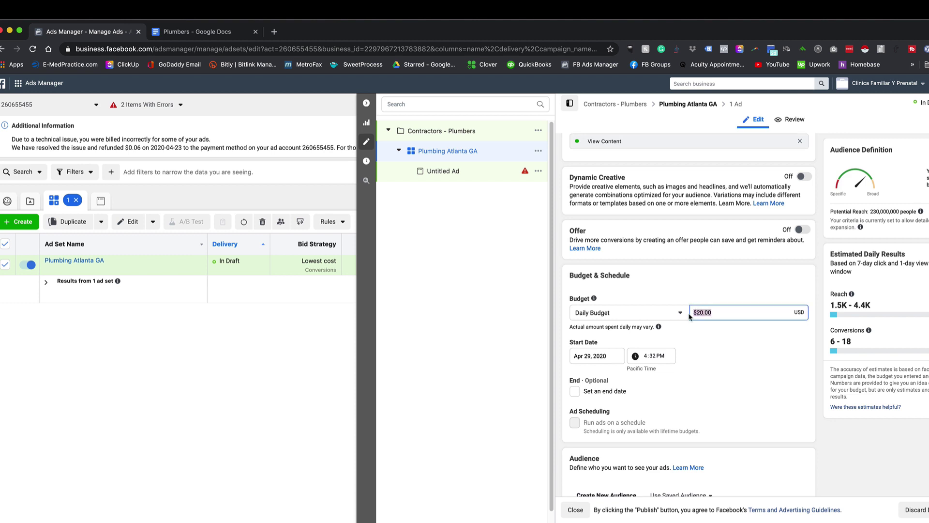
type("5.00")
left_click(725, 341)
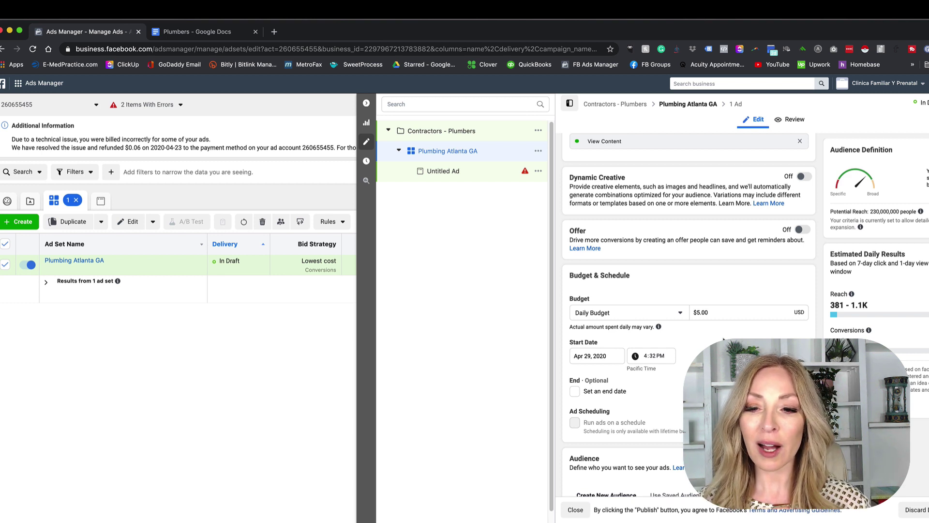
scroll(721, 340, "down", 1)
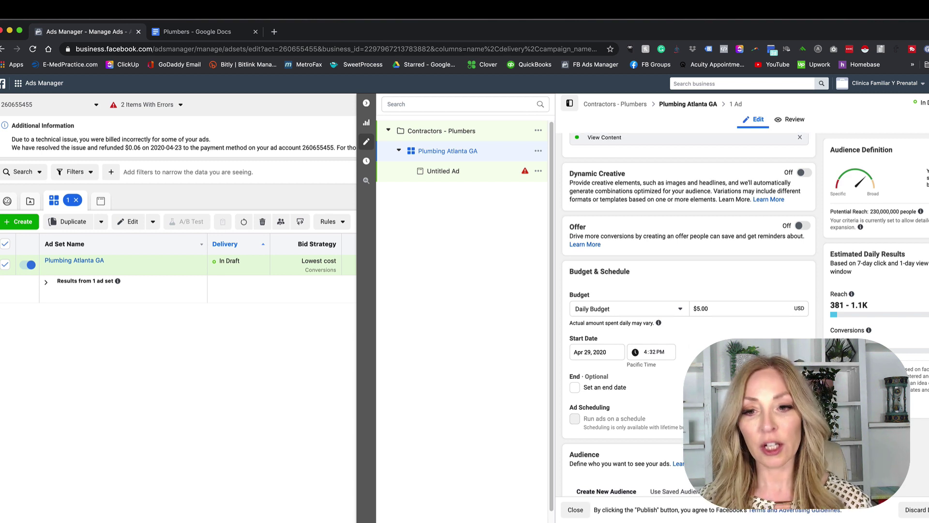
scroll(689, 312, "down", 1)
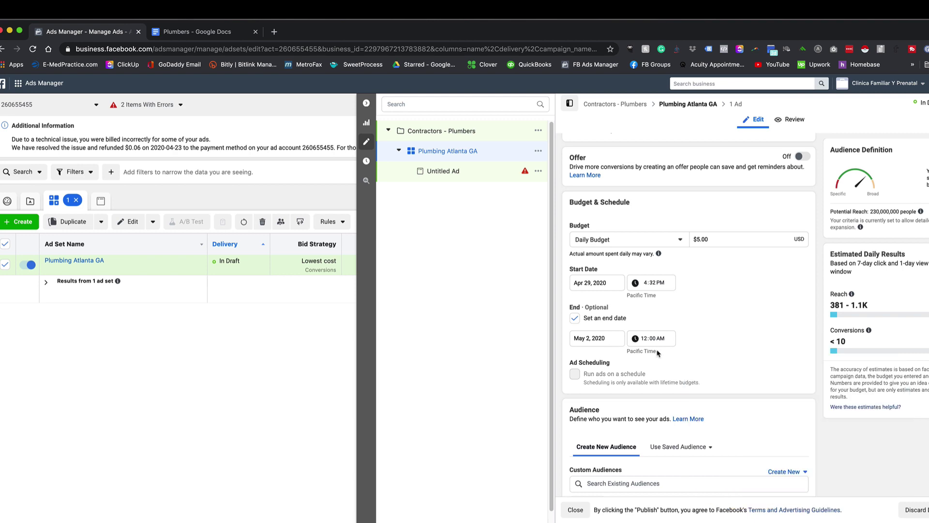
Step: Remove United States from the audience locations and set the location targeting to "People living in this location"
scroll(697, 359, "down", 4)
scroll(721, 371, "down", 5)
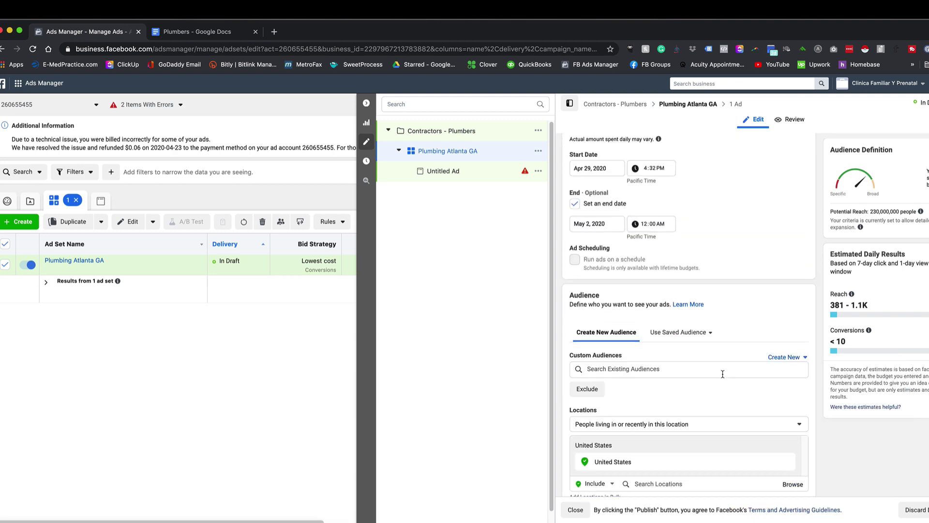
left_click(640, 287)
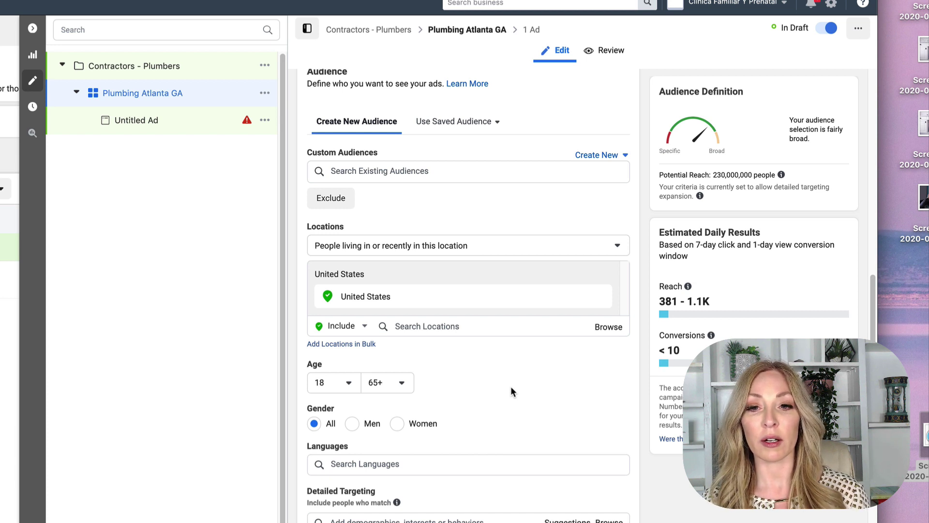
left_click(433, 173)
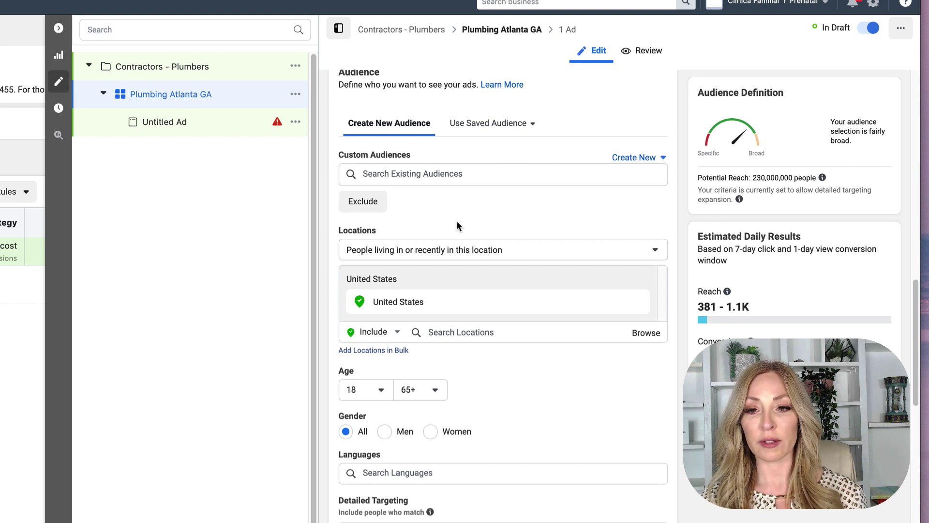
scroll(541, 386, "down", 1)
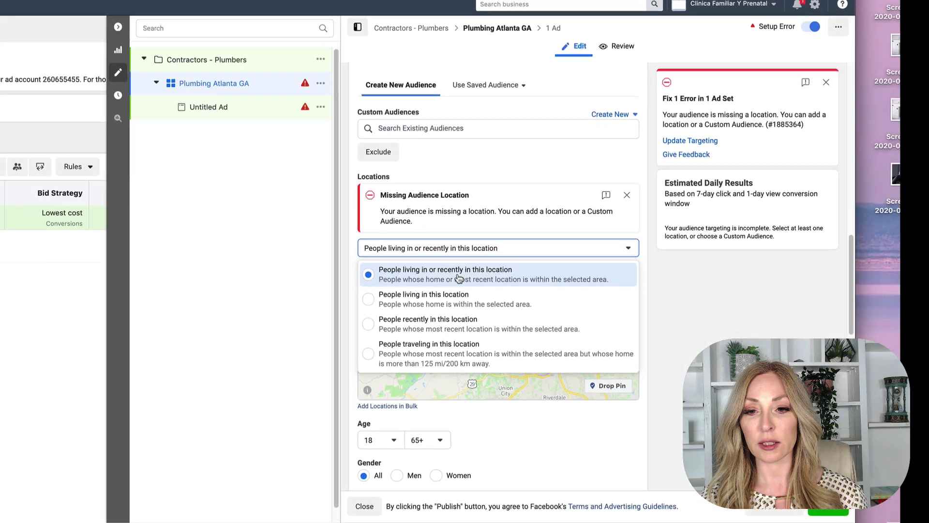
left_click(437, 298)
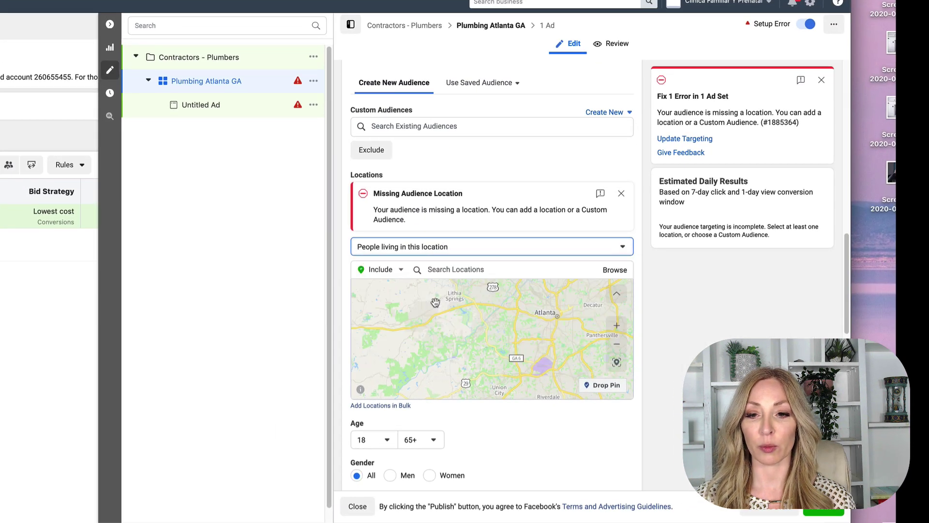
left_click(457, 251)
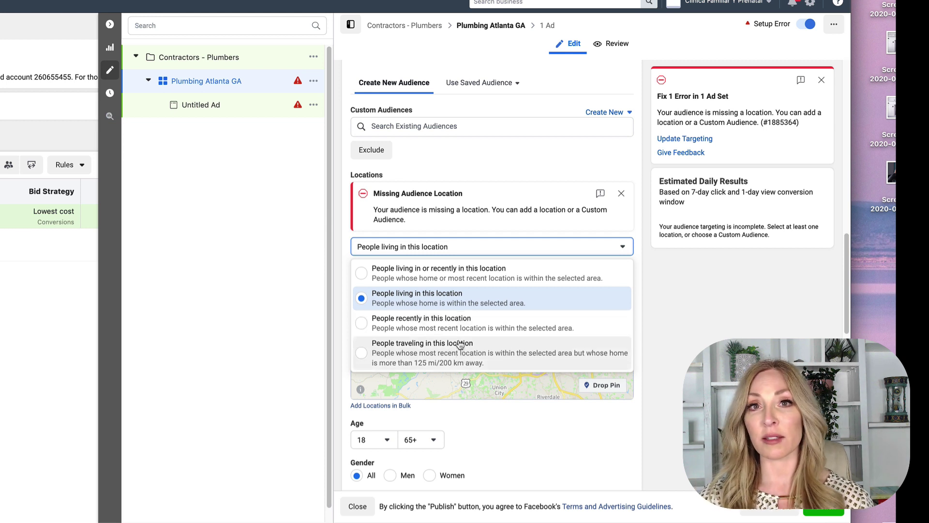
left_click(452, 298)
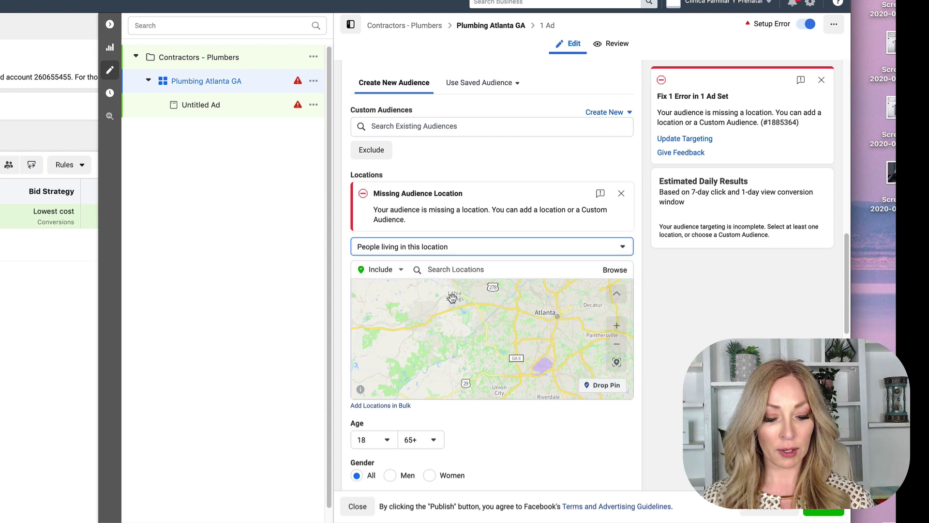
Step: Search the audience locations for "atlanta, georgia" and include North Atlanta, Georgia
left_click(437, 270)
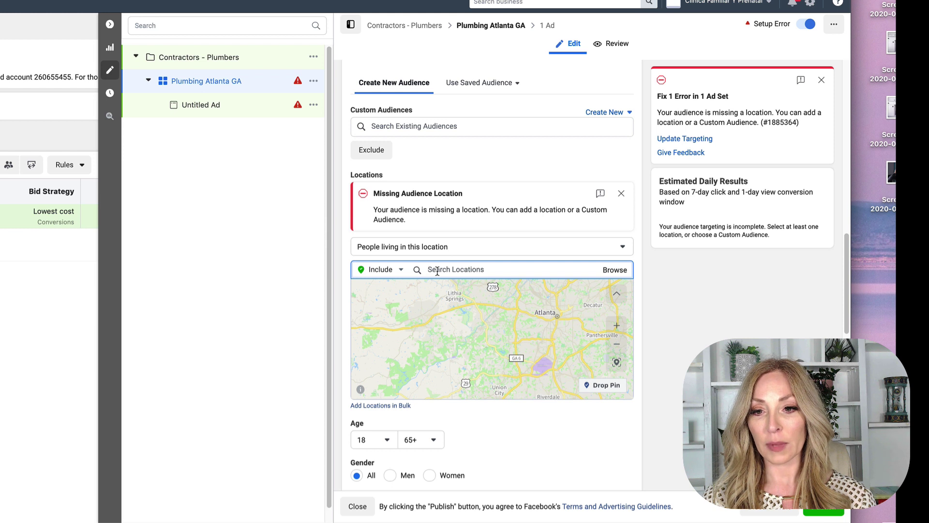
type("atlanta, ge")
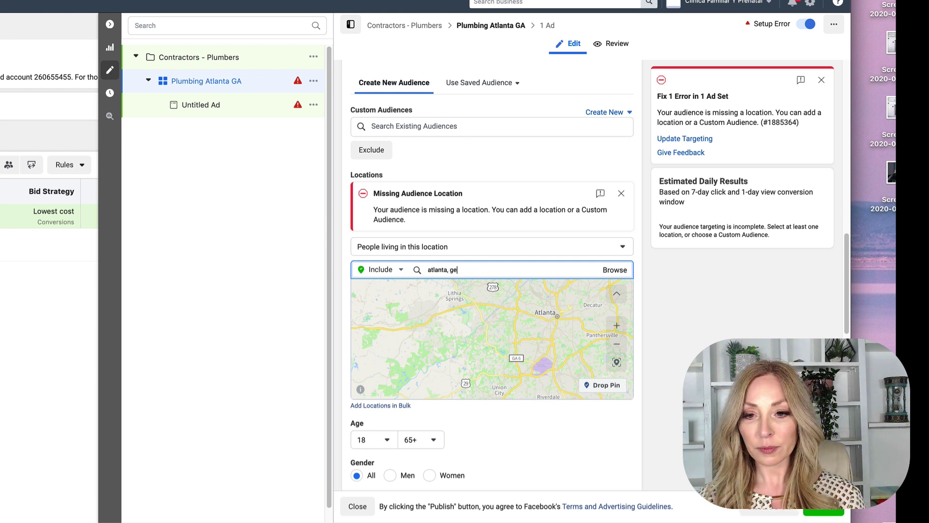
type("orgia")
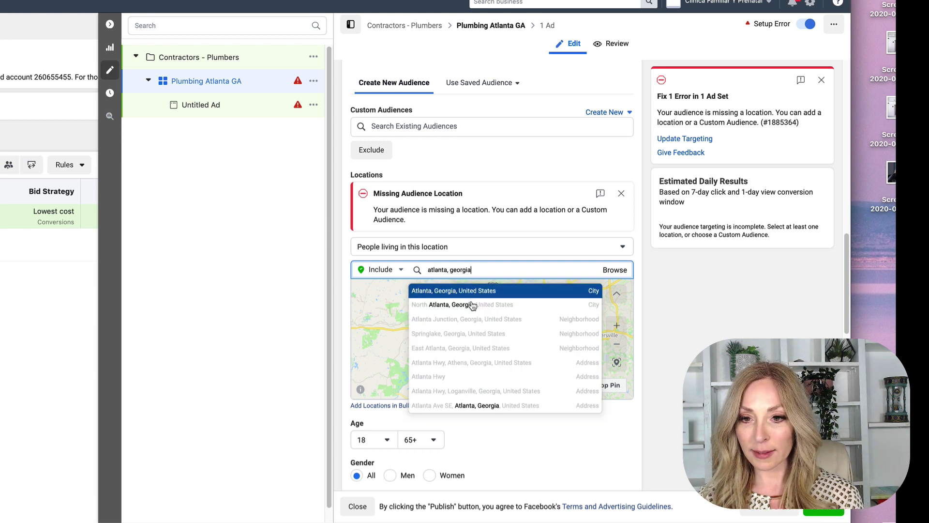
left_click(475, 306)
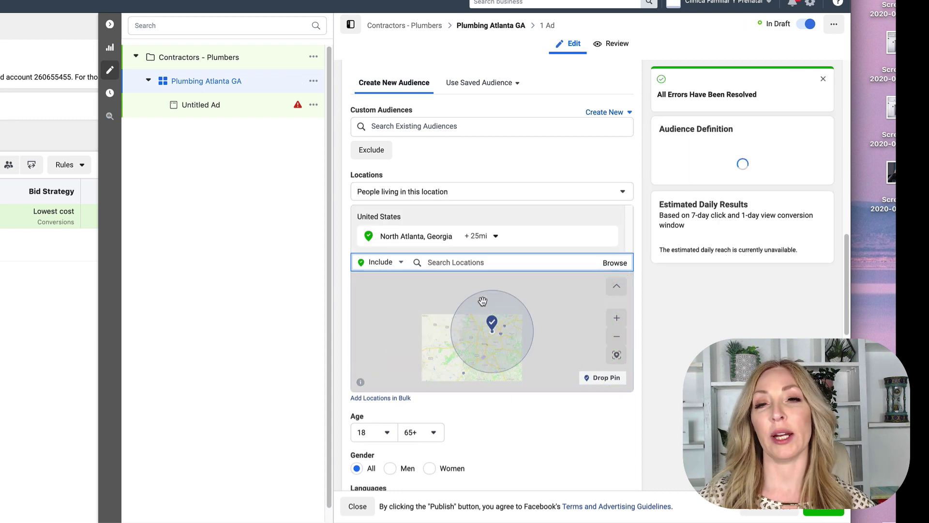
Step: Try to set the radius around North Atlanta, Georgia to 10 miles
left_click(489, 240)
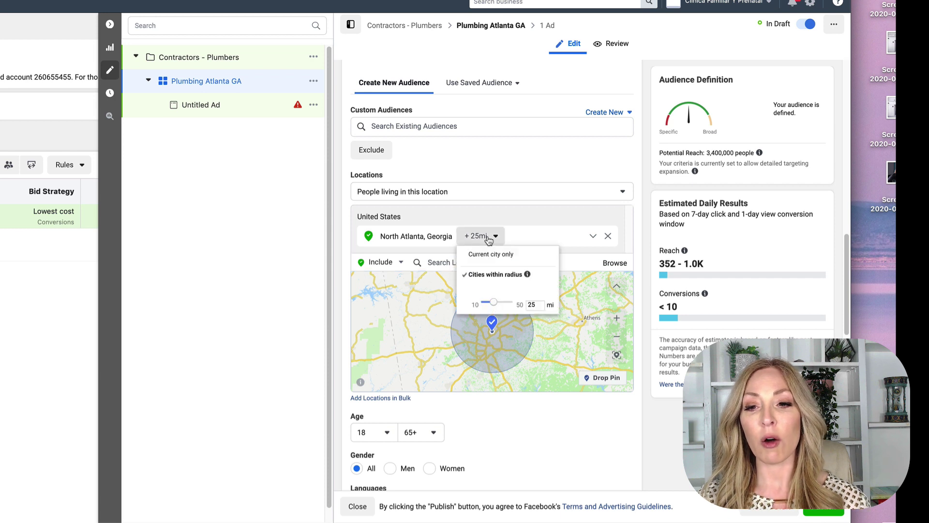
left_click_drag(535, 304, 527, 304)
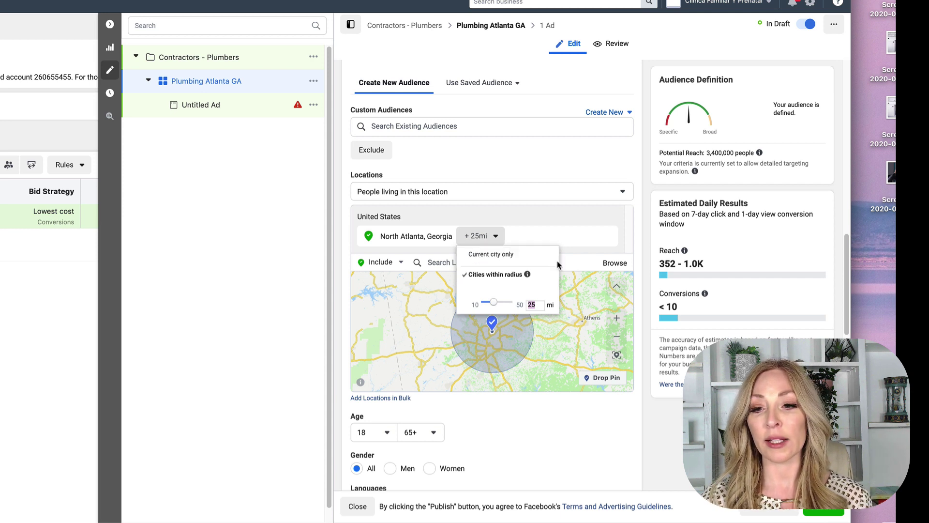
type("10")
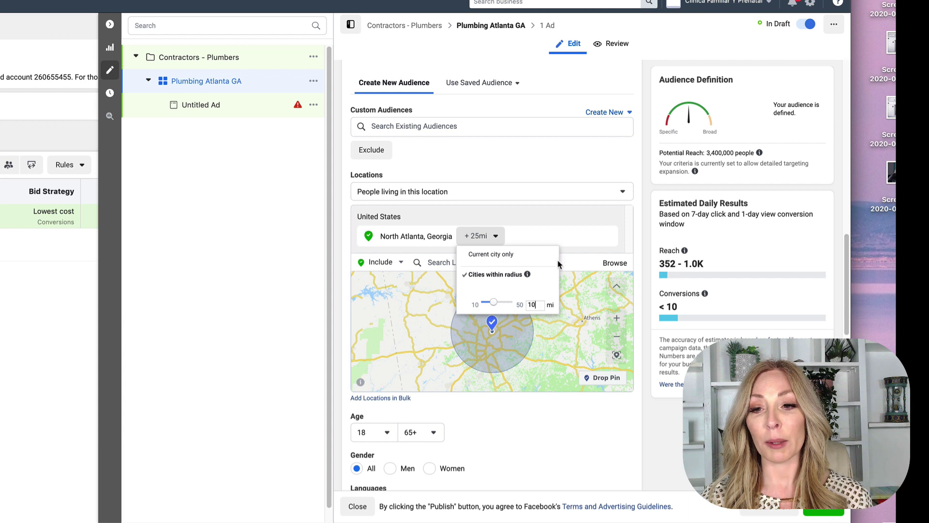
left_click(582, 183)
Step: Set the North Atlanta, Georgia location's cities-within-radius distance to 10 mi and apply it
left_click(495, 241)
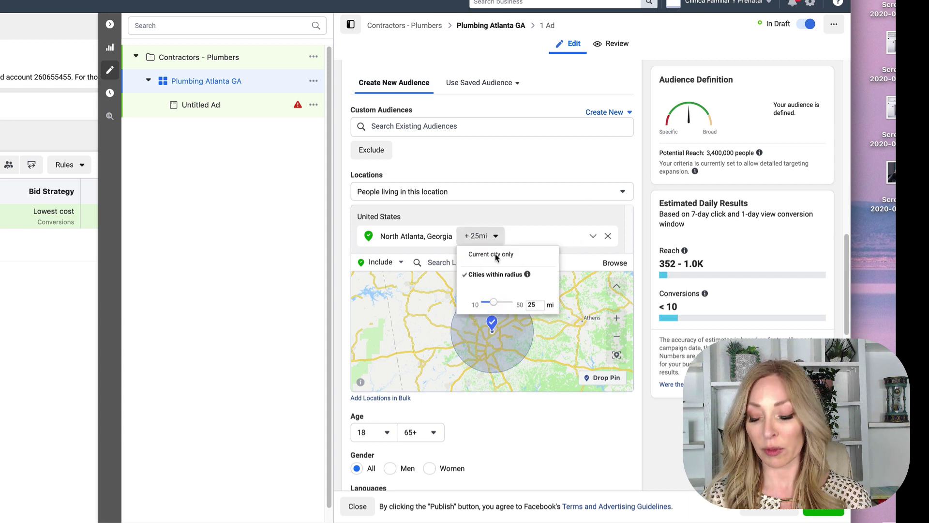
left_click(530, 305)
double_click(530, 304)
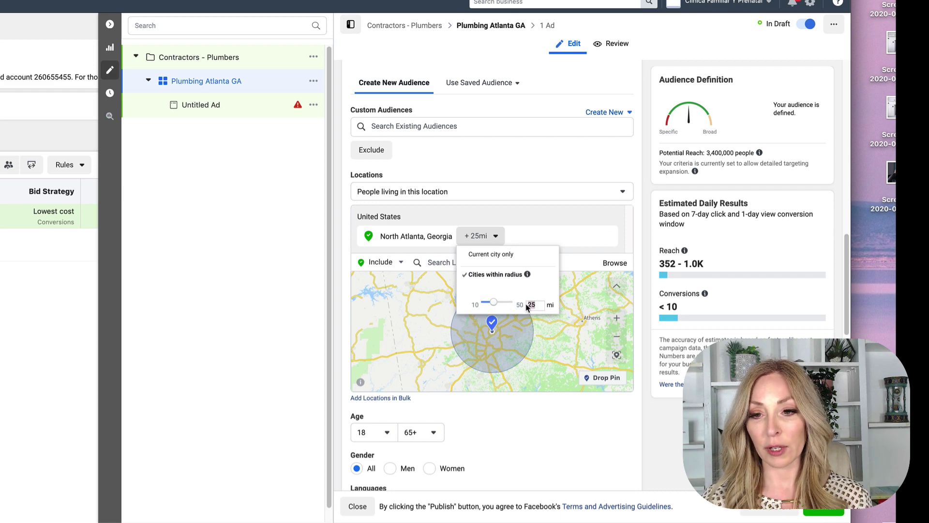
type("10")
key("Return")
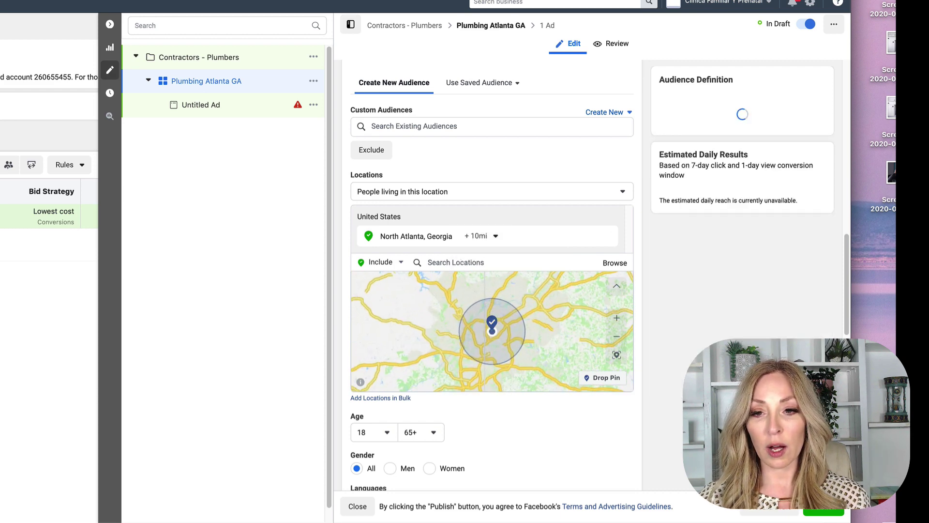
Step: Set the audience age range to a minimum of 24 and a maximum of 55
scroll(541, 432, "down", 3)
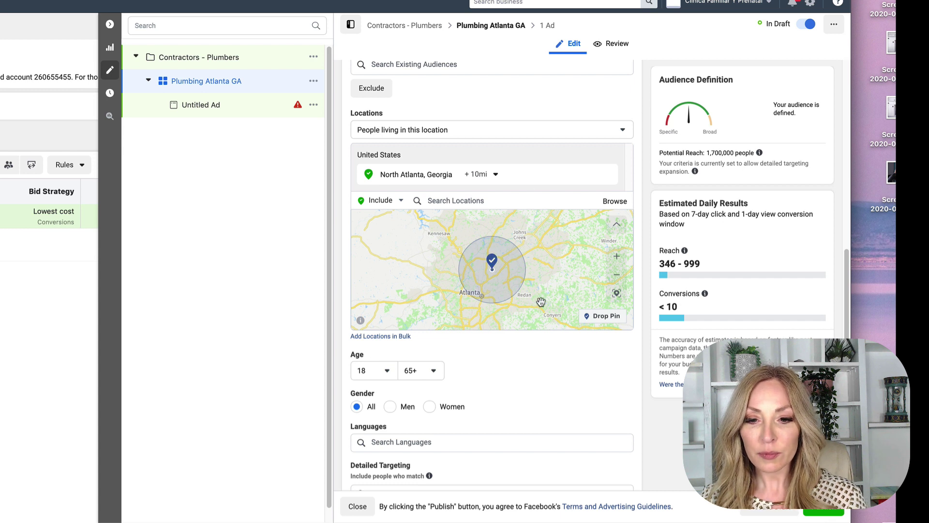
left_click(387, 371)
scroll(408, 462, "down", 3)
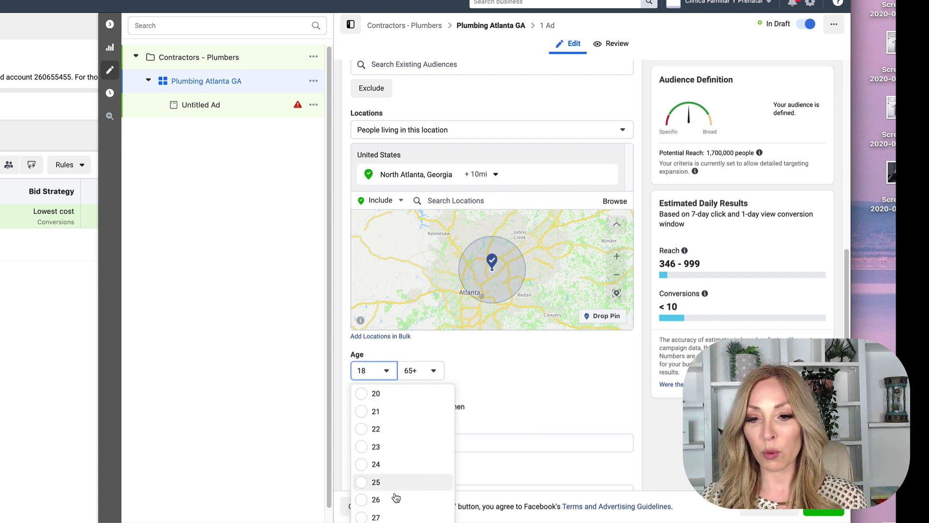
left_click(366, 467)
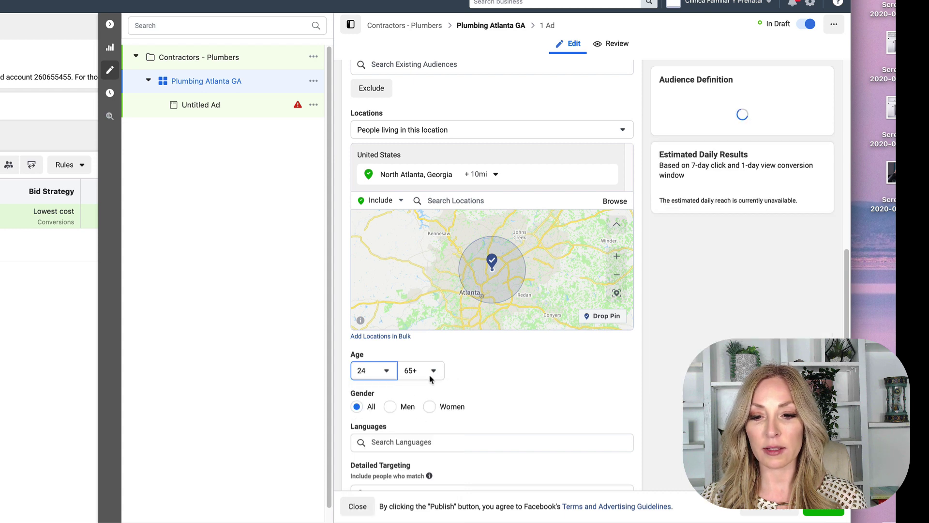
left_click(435, 376)
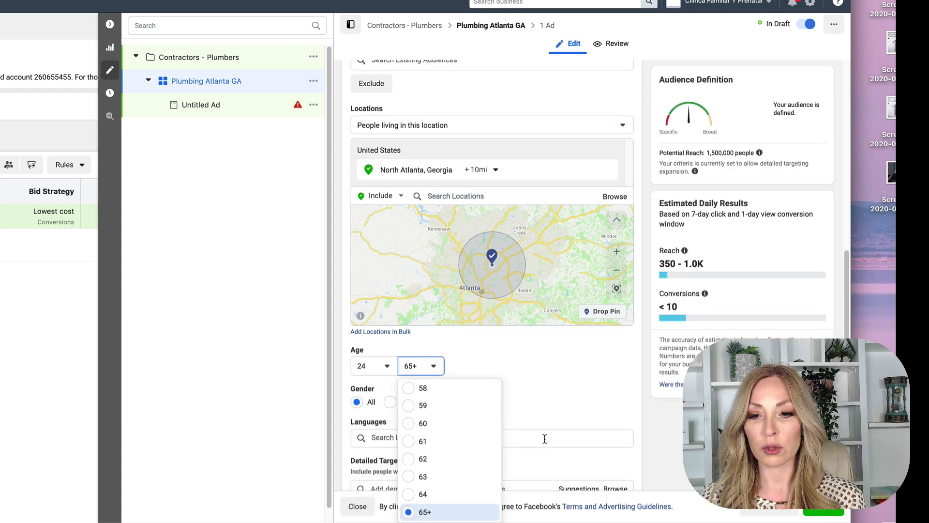
scroll(545, 438, "down", 3)
scroll(472, 366, "up", 4)
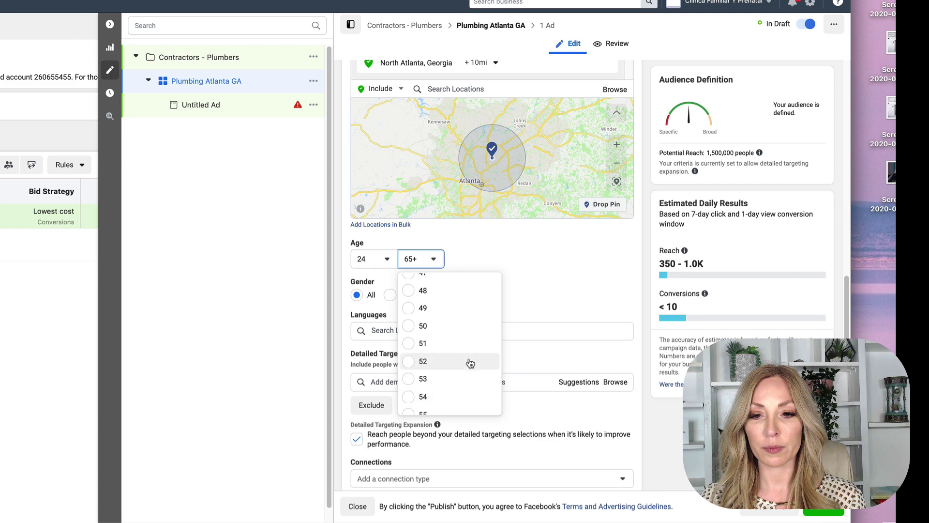
scroll(453, 393, "down", 1)
left_click(453, 401)
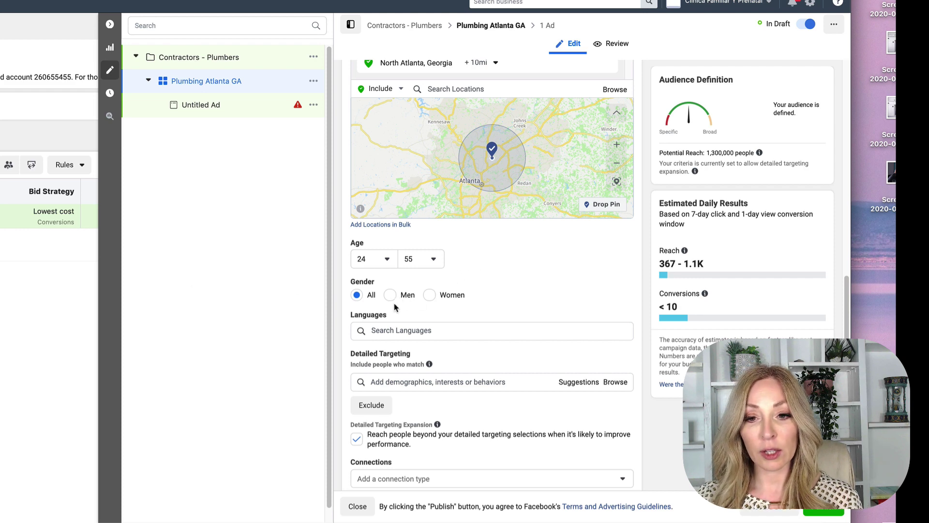
Step: Search the audience languages for "english" and add English (All)
scroll(511, 301, "down", 1)
left_click(443, 283)
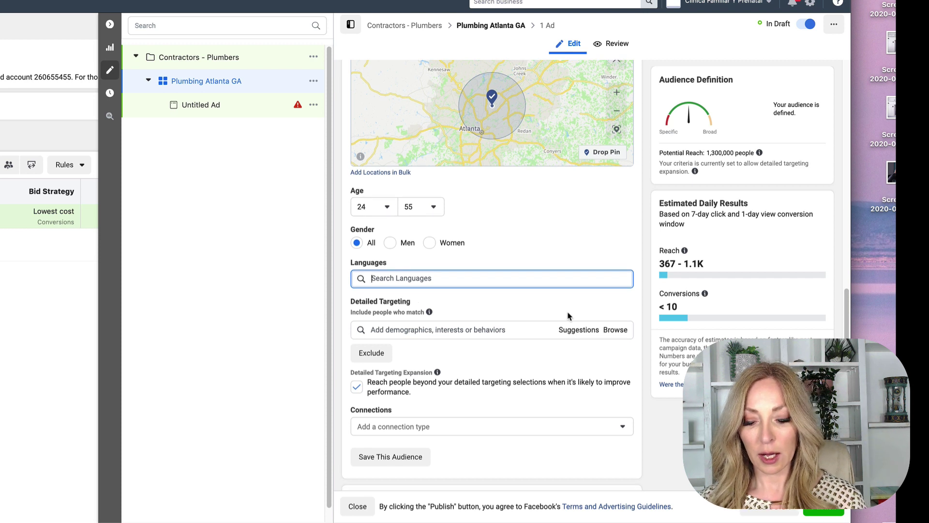
type("engli")
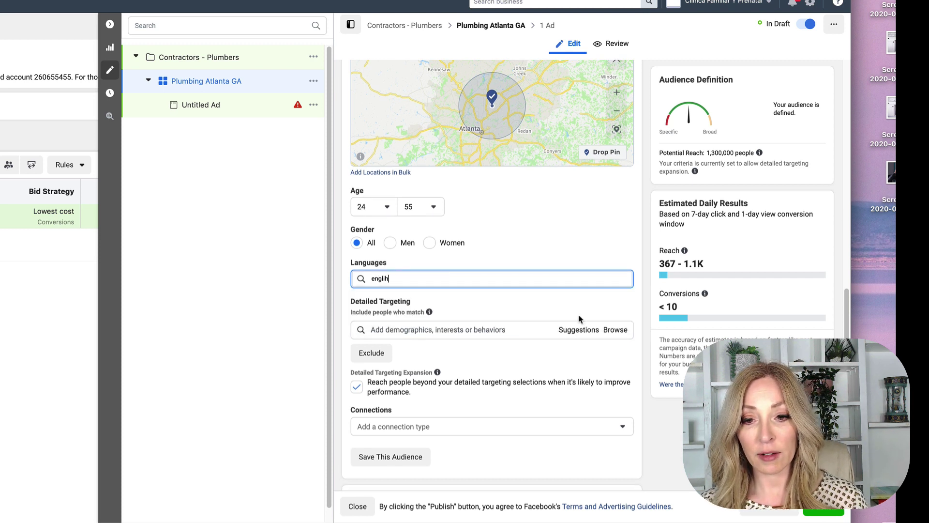
type("sh")
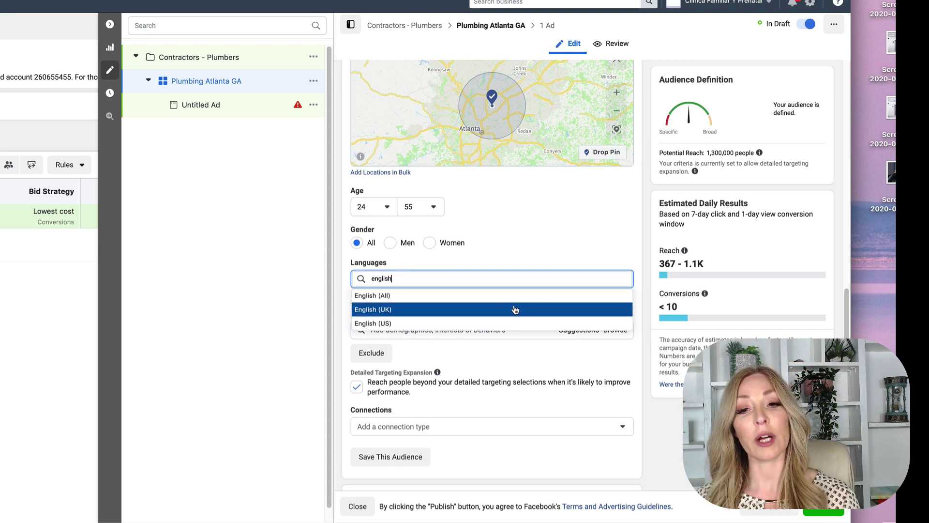
left_click(501, 296)
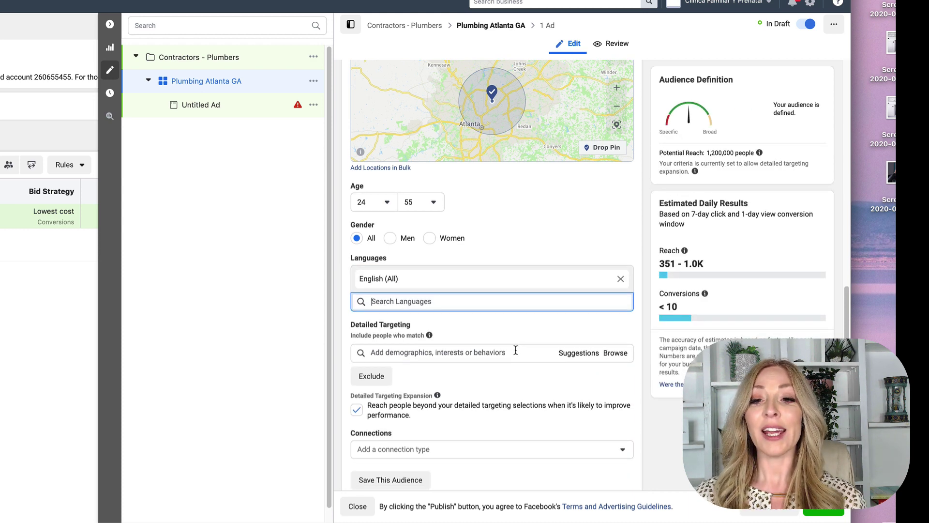
Step: Search detailed targeting for "homeowners" and add the "homeowner" interest
scroll(516, 350, "down", 3)
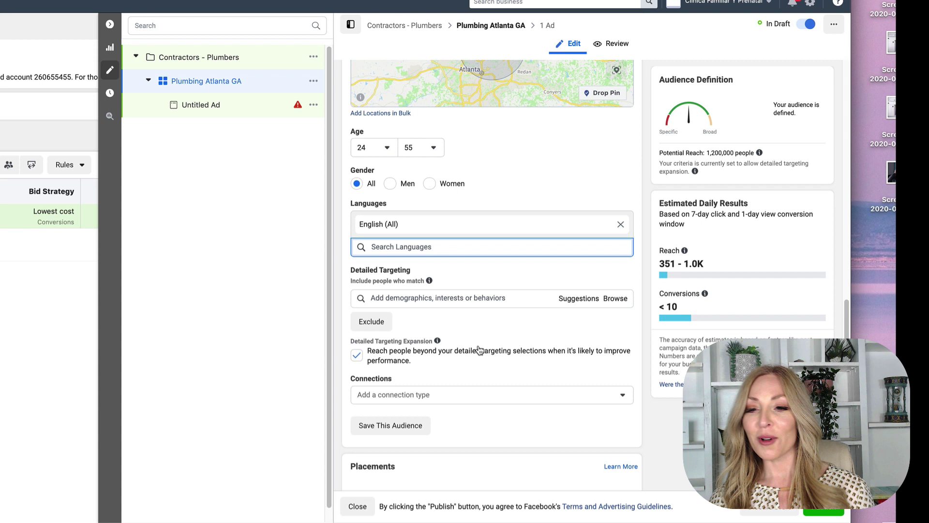
left_click(450, 298)
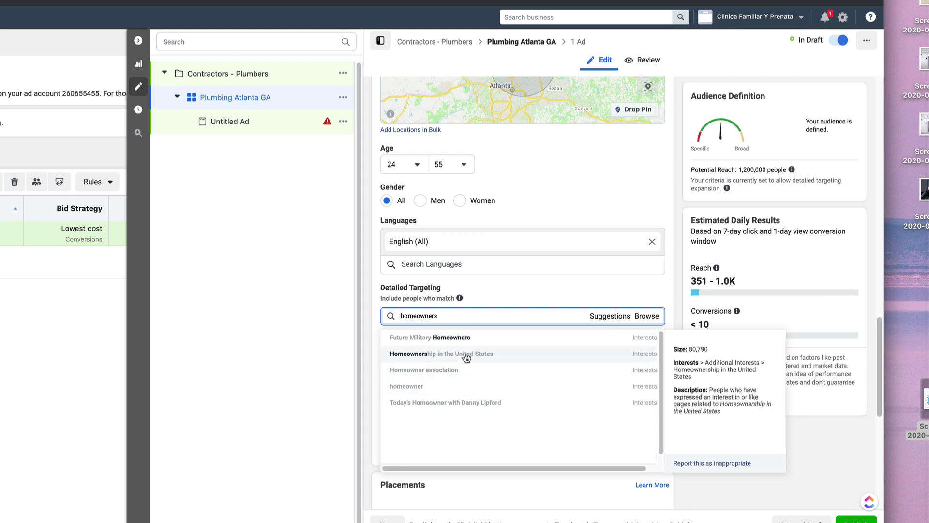
left_click(463, 386)
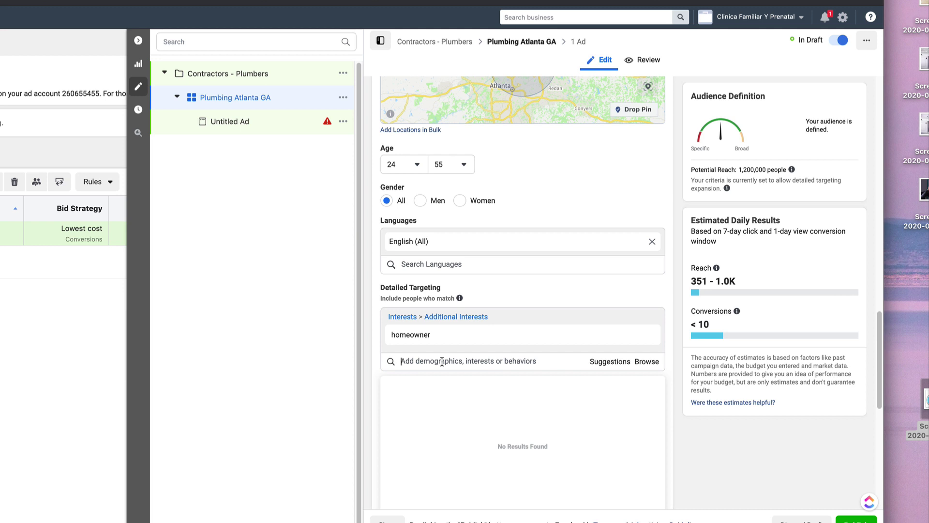
Step: Search detailed targeting for "zillow" and add Zillow as an employer demographic
mouse_move(484, 341)
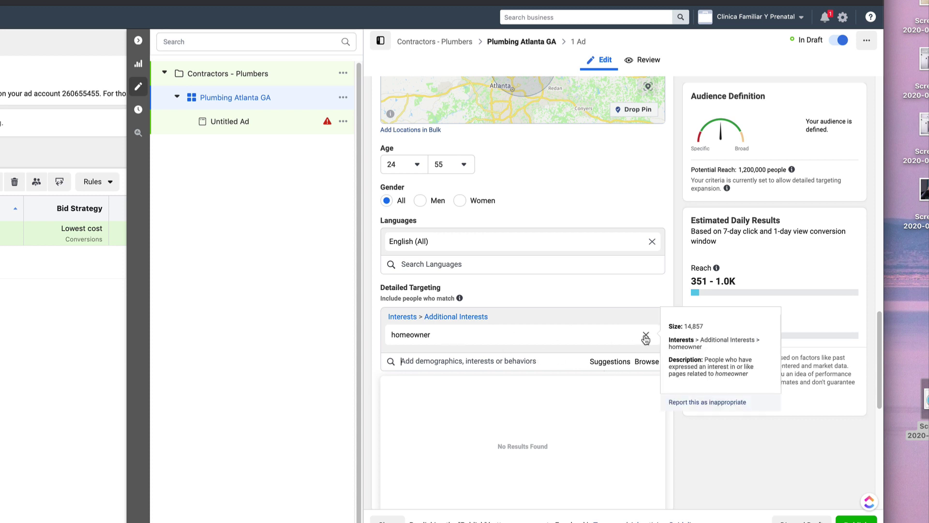
left_click(469, 364)
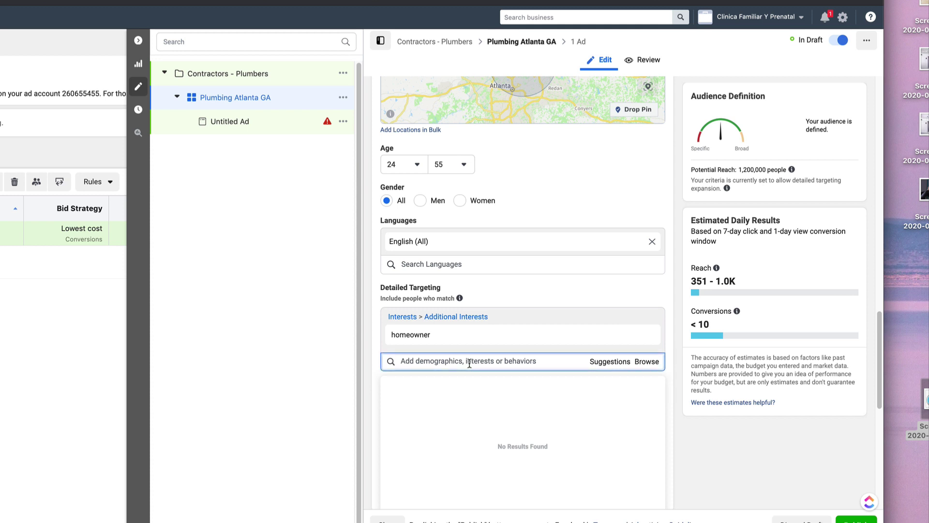
type("zillow")
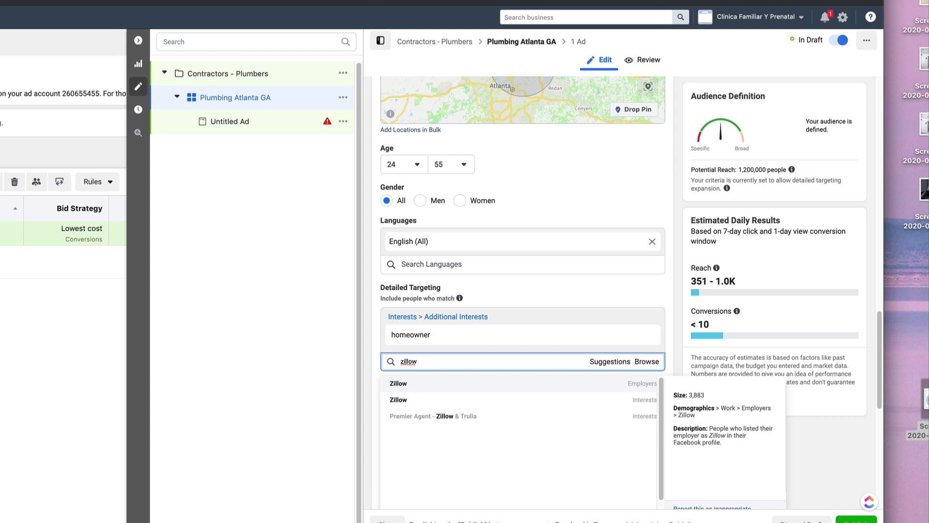
key("Return")
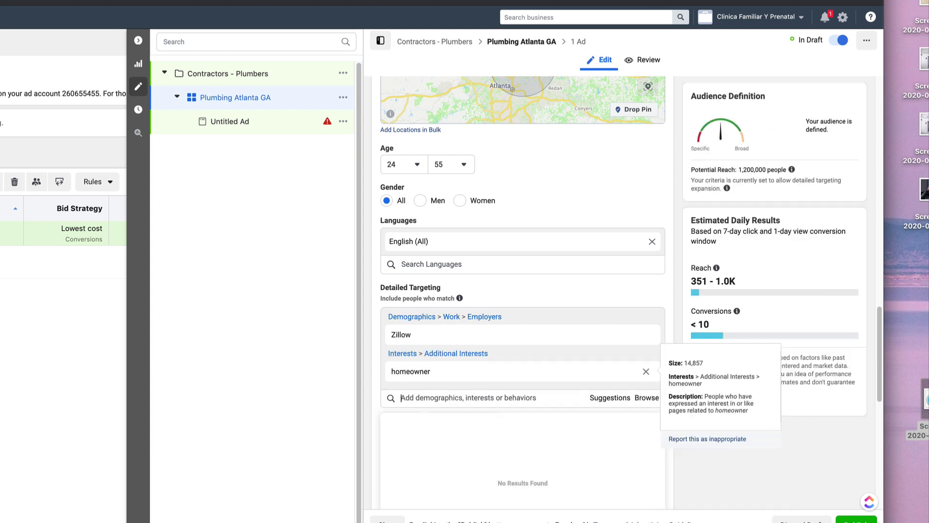
Step: Search detailed targeting for "Realtor.com" and add the Realtor.com interest
type("Reazltor")
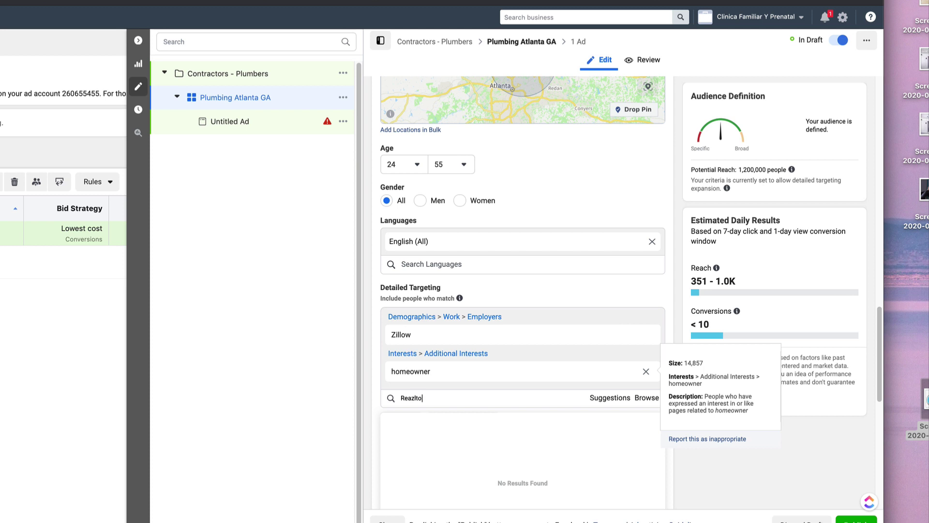
key("BackSpace")
key("BackSpace")
key("BackSpace")
key("BackSpace")
key("BackSpace")
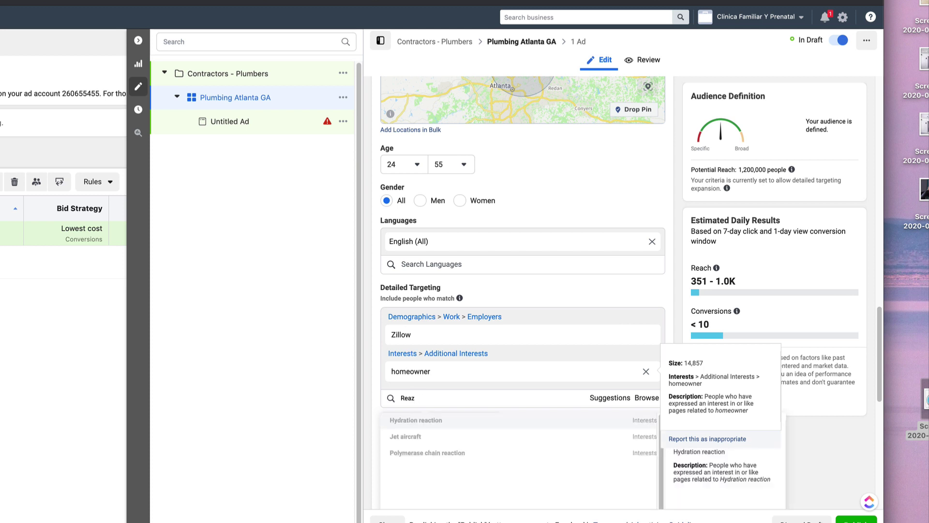
type("ltor.com")
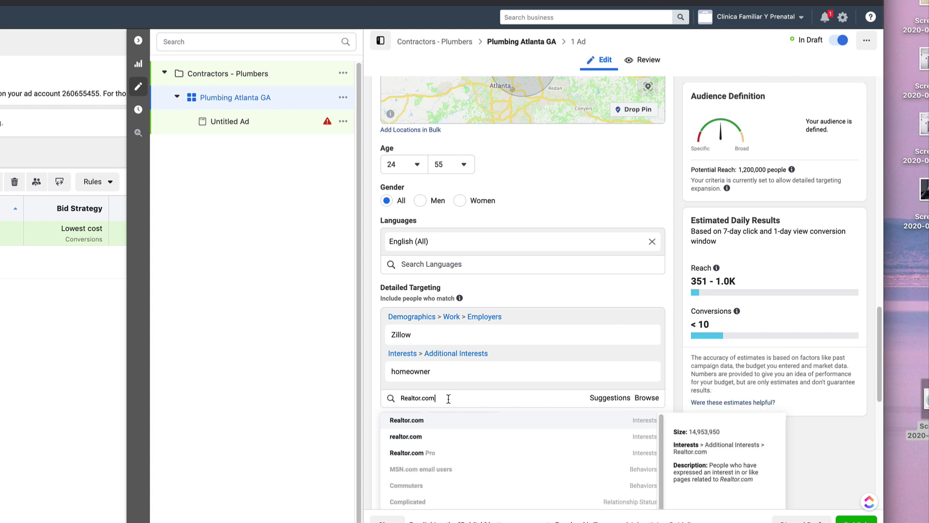
left_click(443, 428)
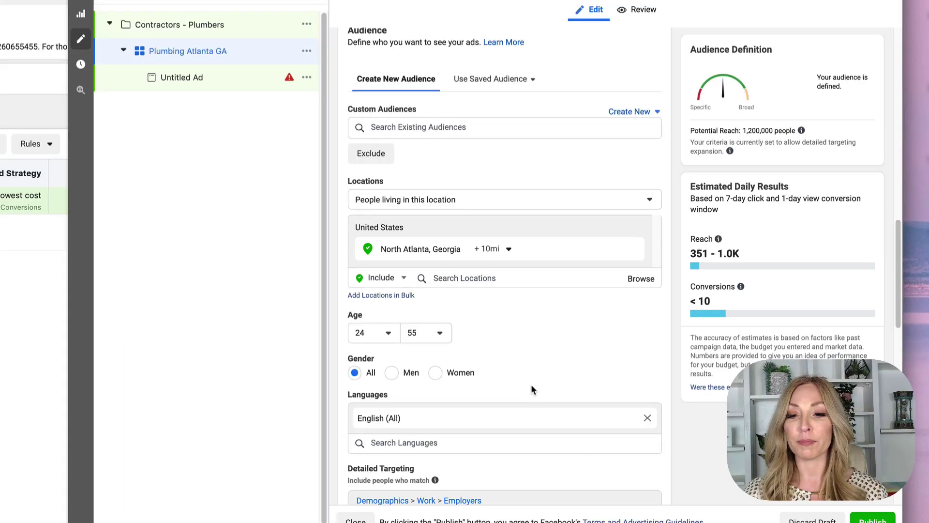
Step: Remove the Realtor.com and homeowner interests from the ad set's detailed targeting
scroll(531, 386, "down", 4)
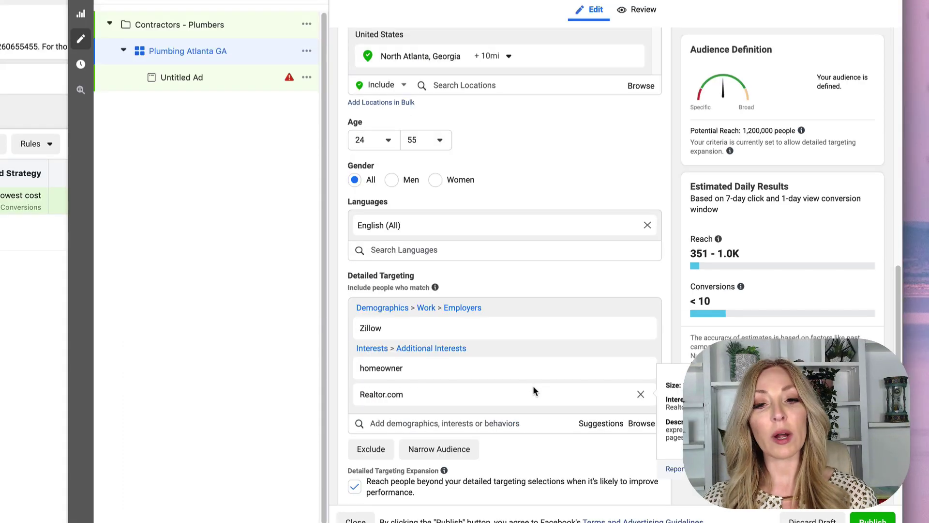
scroll(533, 391, "down", 1)
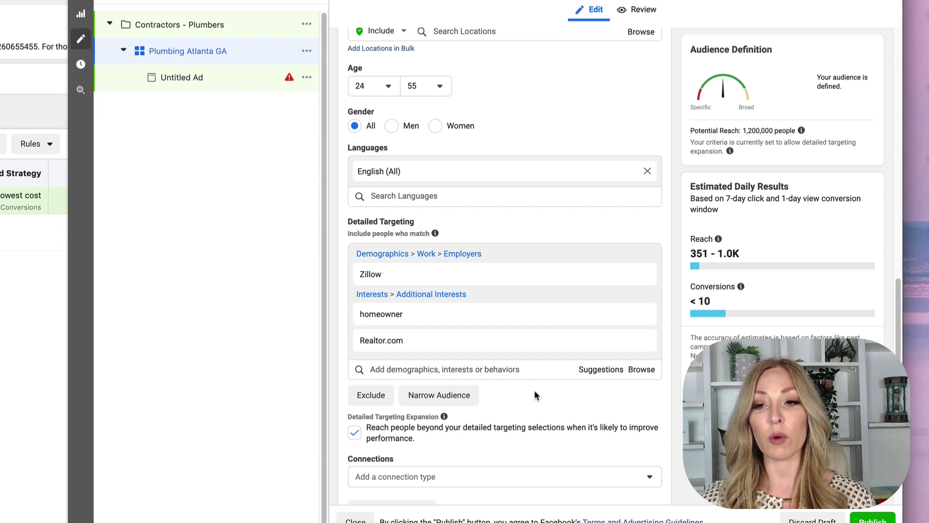
mouse_move(640, 343)
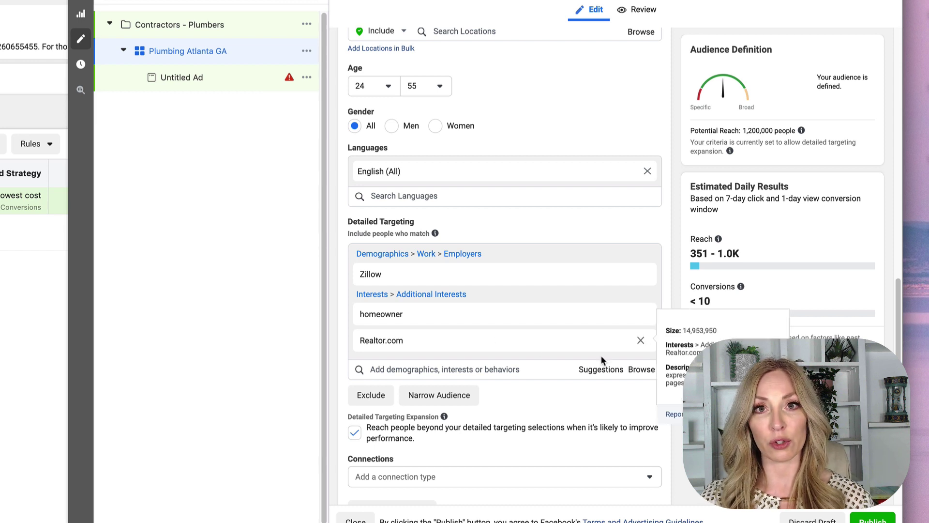
left_click(641, 341)
left_click(641, 317)
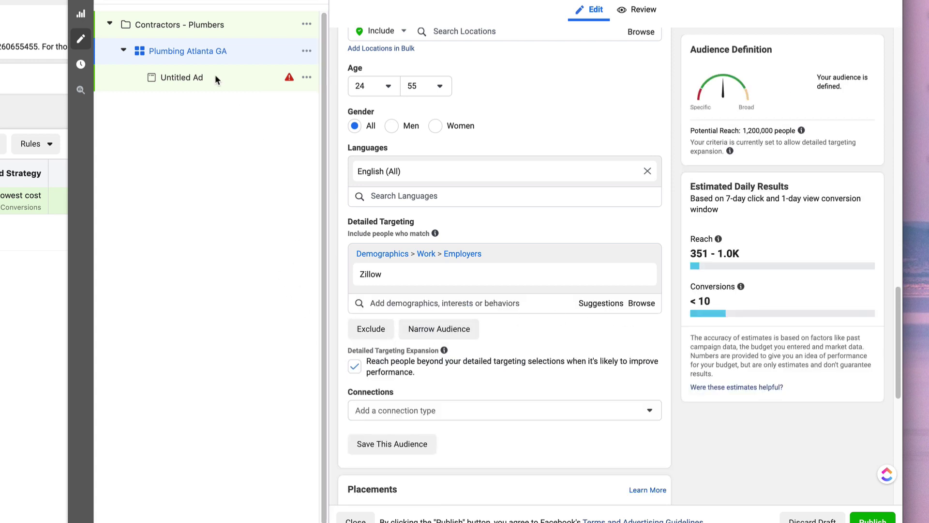
Step: Switch the ad set from automatic to Manual Placements and bring up its list of platforms and placements
scroll(440, 393, "down", 5)
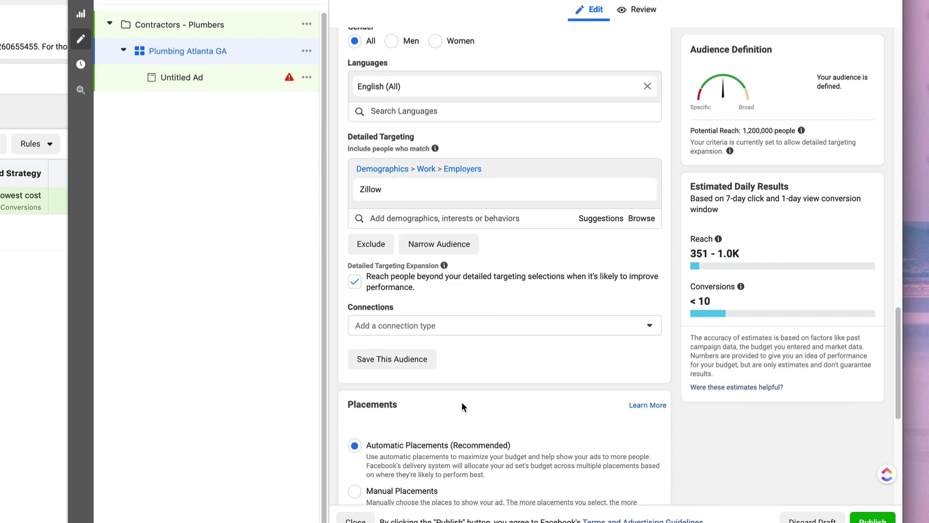
scroll(477, 411, "down", 1)
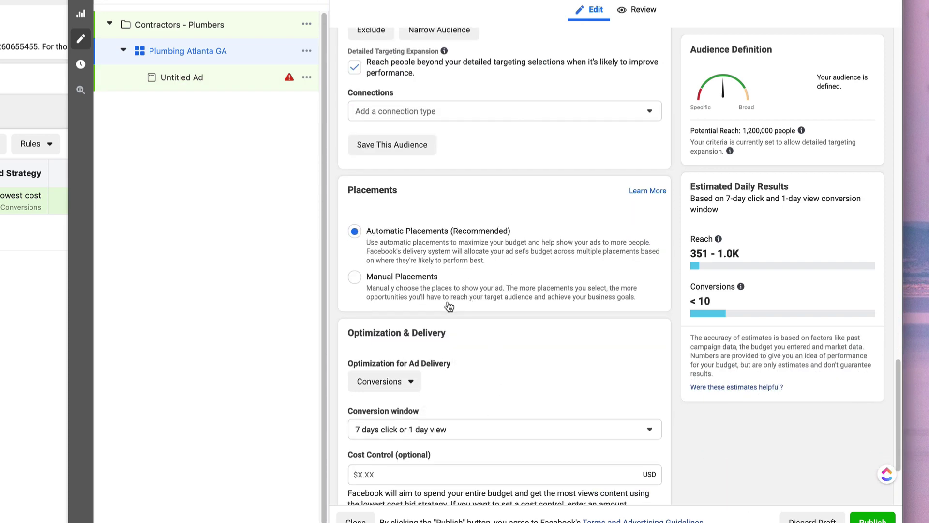
left_click(354, 282)
scroll(470, 328, "down", 2)
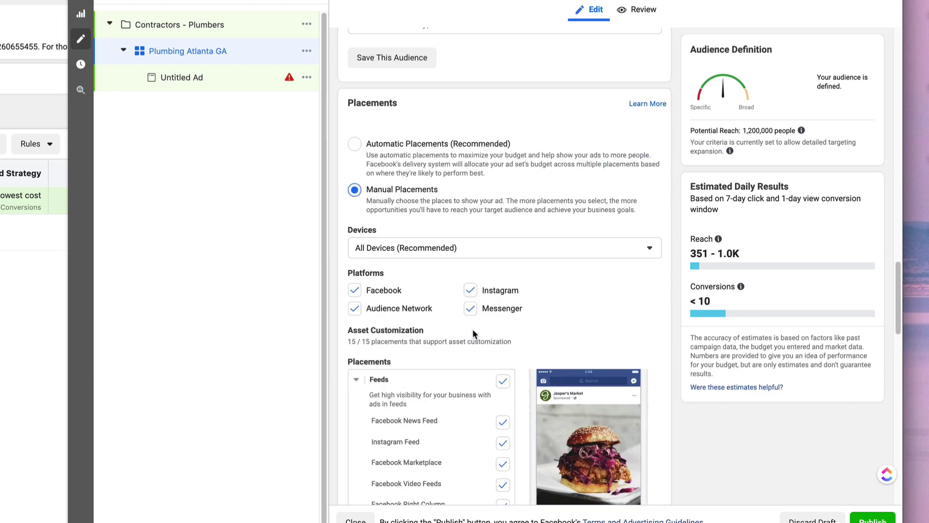
scroll(546, 327, "down", 3)
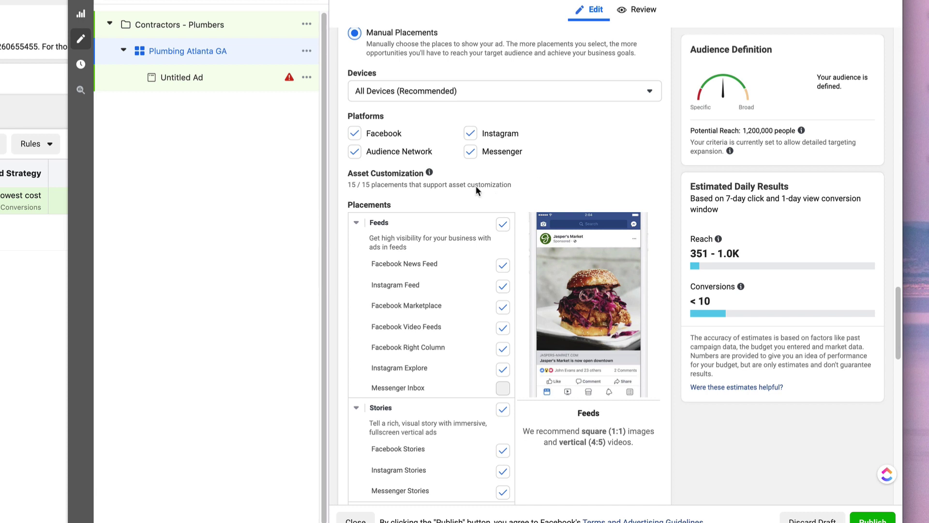
Step: Exclude Instagram, Messenger and Audience Network from the ad set's placement platforms, keeping only Facebook
left_click(471, 138)
left_click(471, 138)
left_click(472, 154)
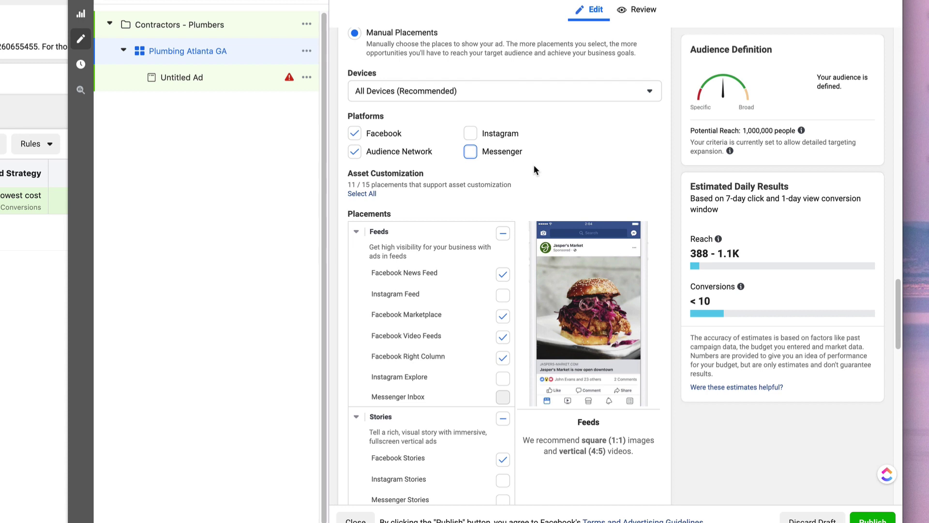
left_click(355, 153)
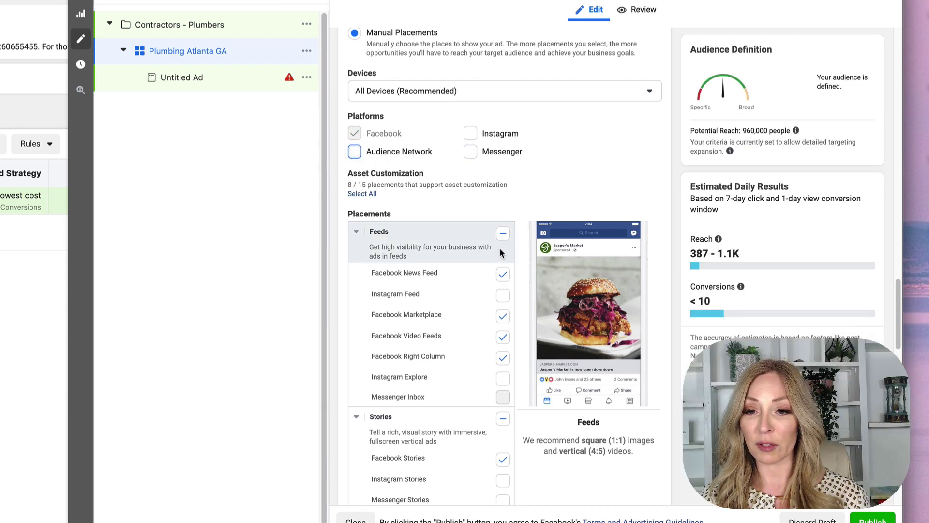
Step: Remove Facebook Marketplace and Facebook Right Column from the ad set's Feeds placements
scroll(500, 262, "down", 1)
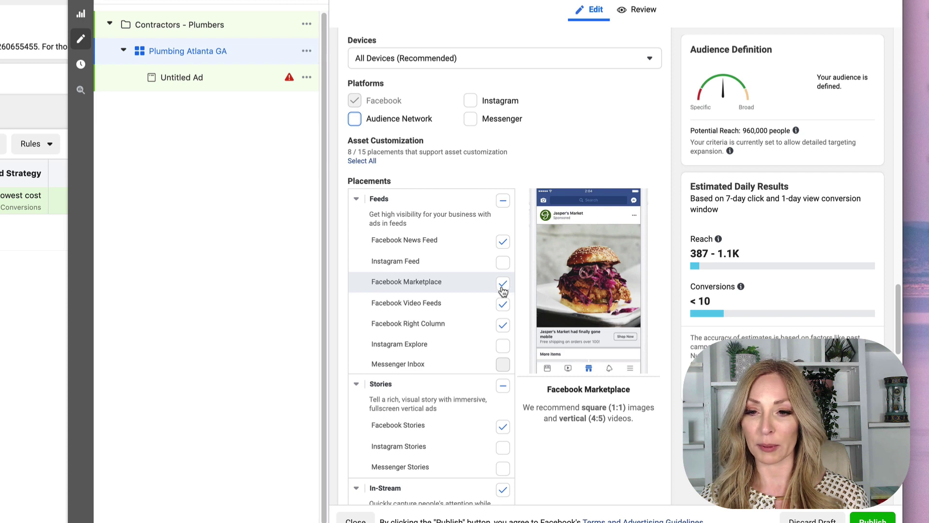
left_click(503, 286)
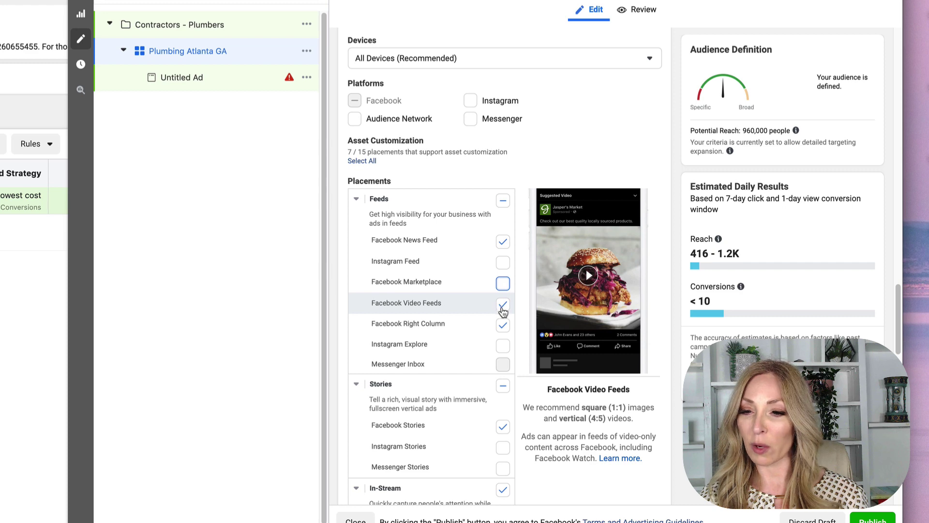
scroll(483, 339, "down", 1)
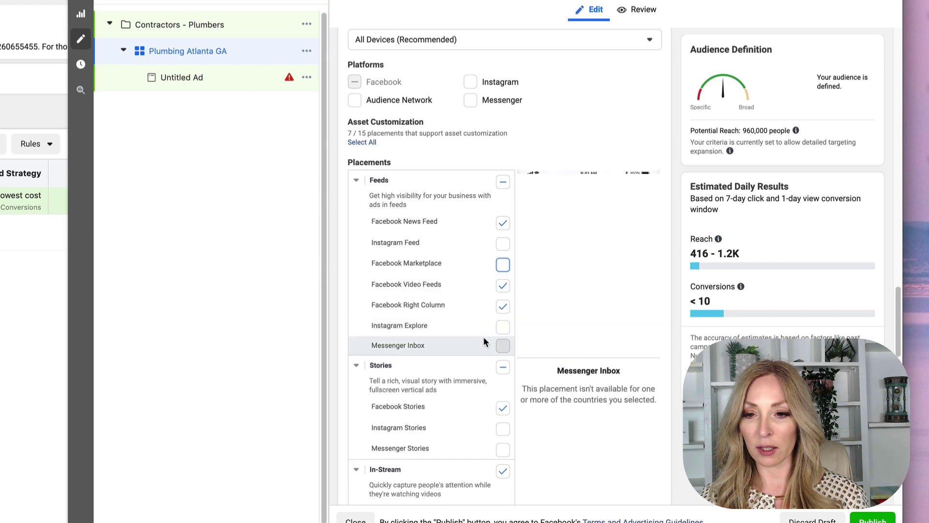
left_click(503, 306)
Step: Exclude the In-Article placement group, including Facebook Instant Articles, from the ad set
scroll(503, 342, "down", 2)
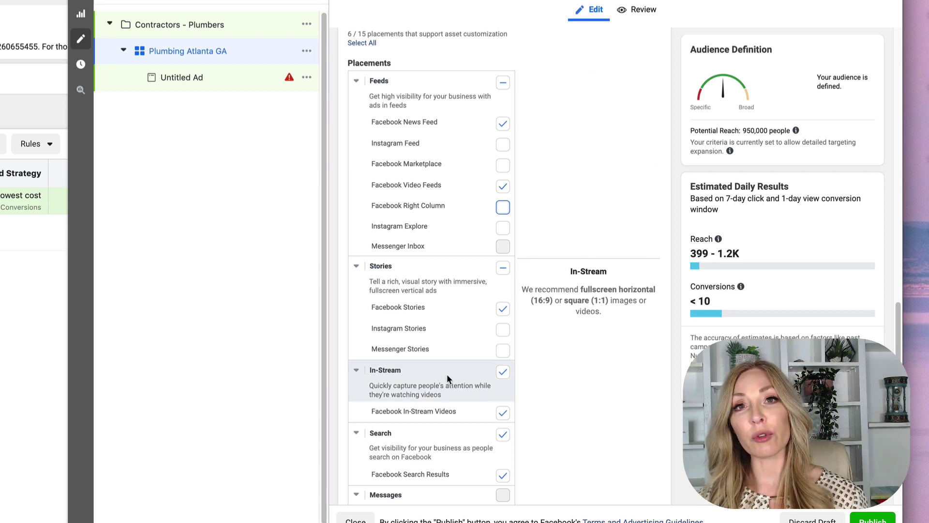
scroll(341, 332, "down", 1)
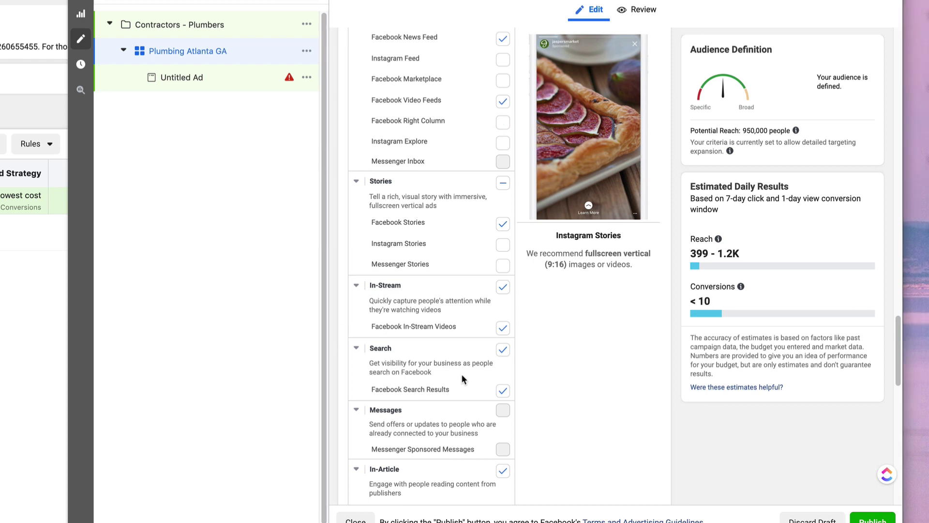
scroll(468, 399, "down", 1)
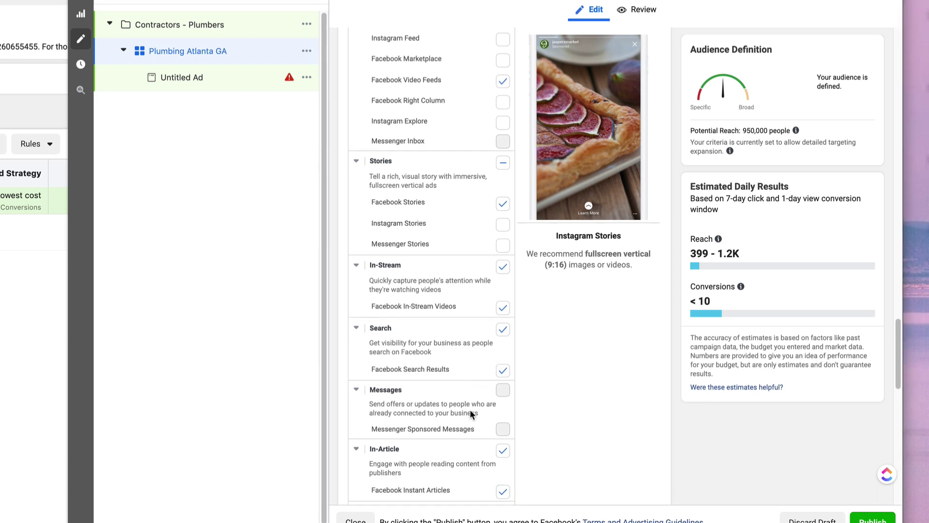
scroll(501, 420, "down", 4)
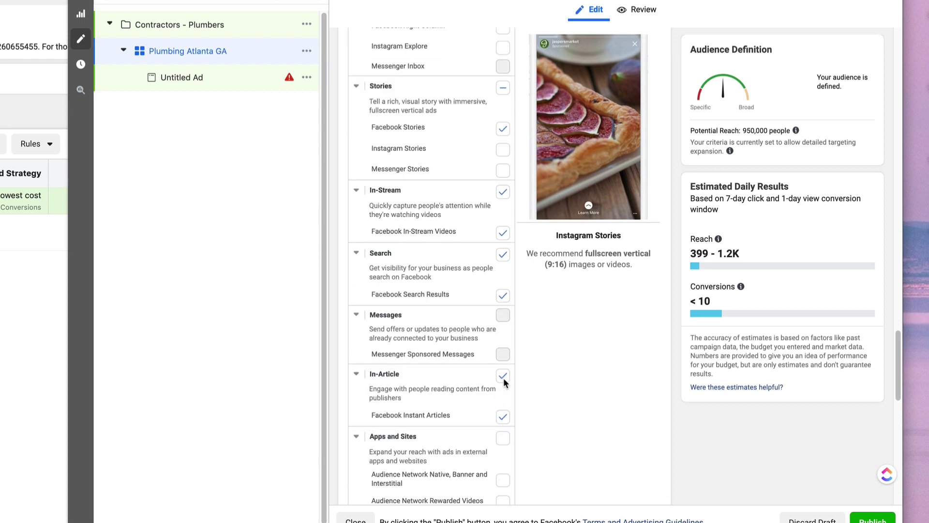
left_click(503, 376)
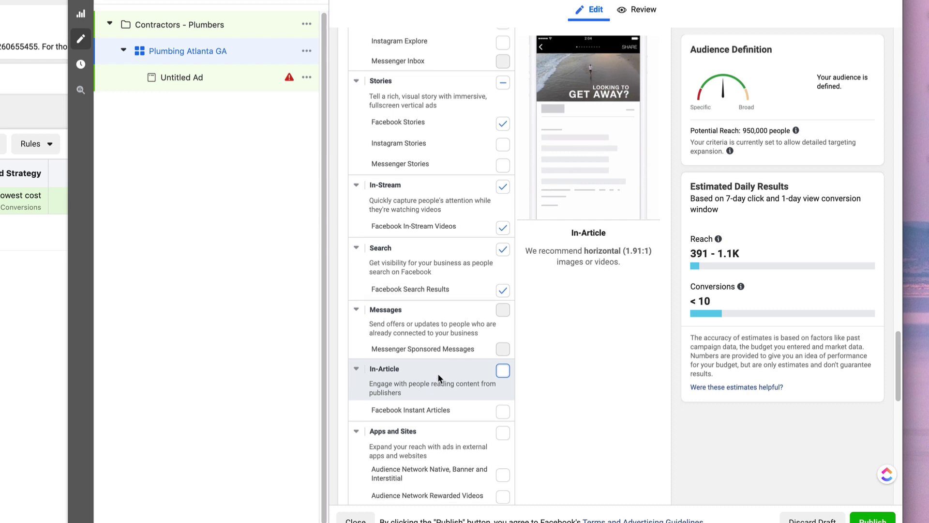
Step: Exclude partner live streams so the ad set's ads don't show in them
scroll(438, 375, "down", 3)
scroll(453, 377, "down", 1)
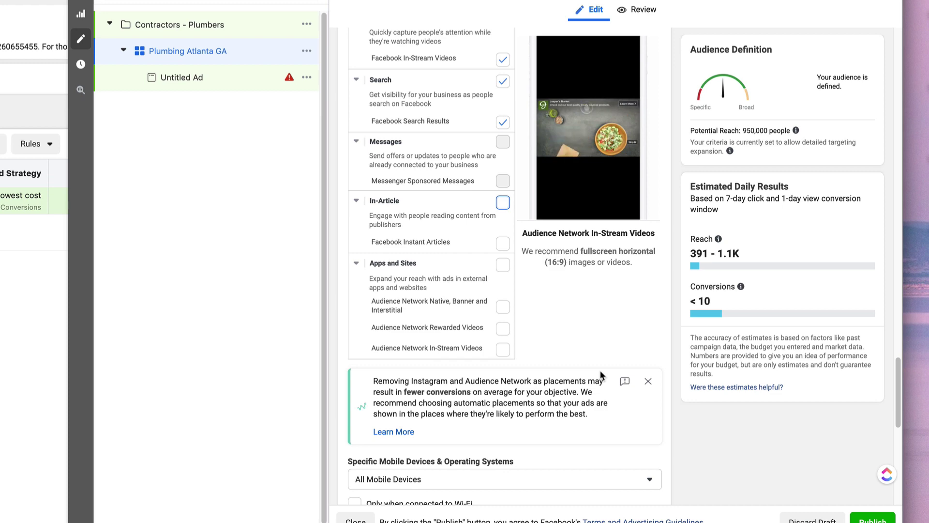
scroll(721, 342, "down", 5)
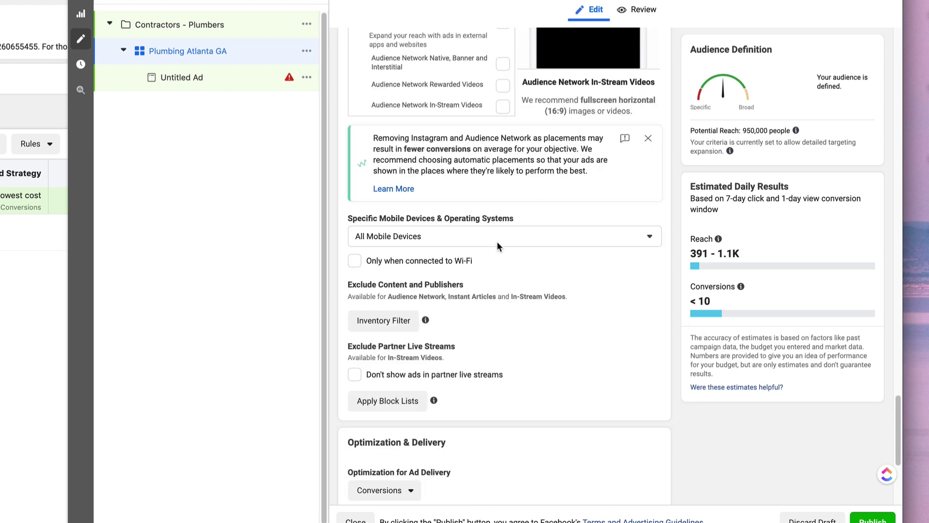
scroll(552, 312, "down", 1)
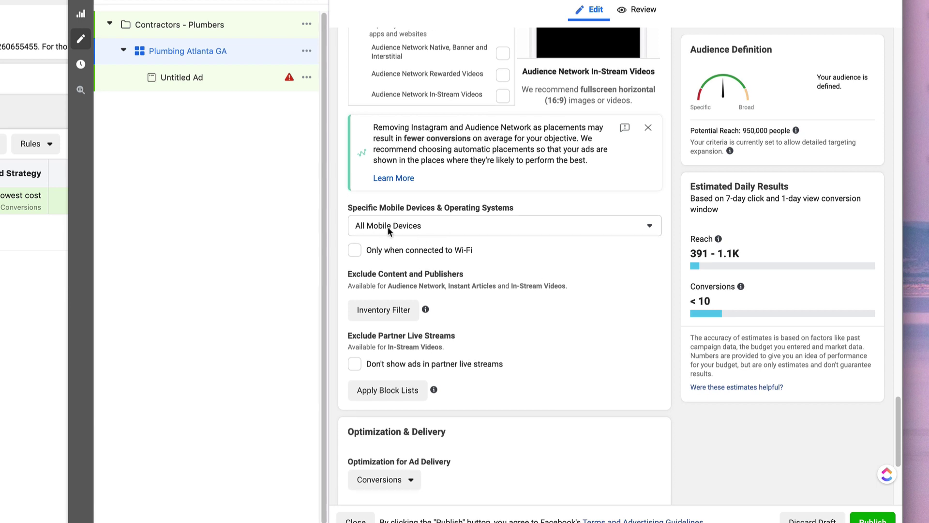
scroll(507, 350, "down", 2)
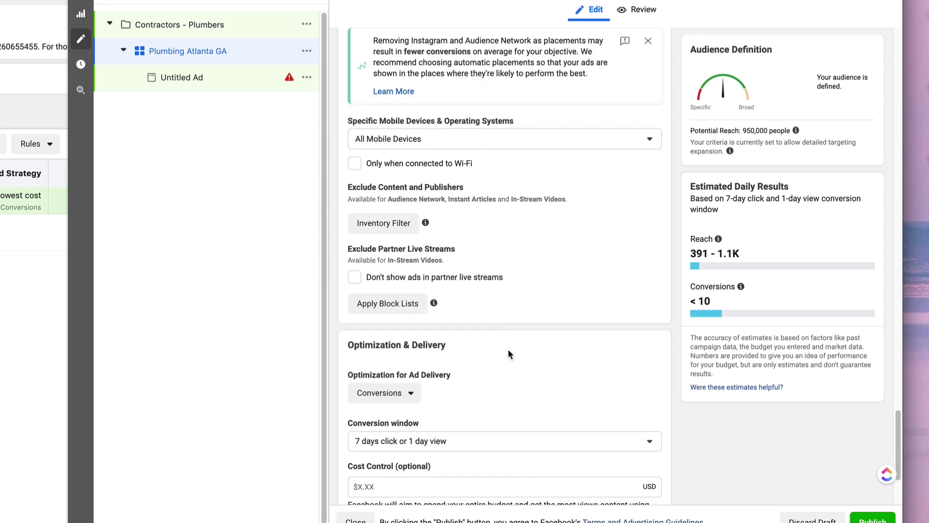
scroll(514, 349, "down", 2)
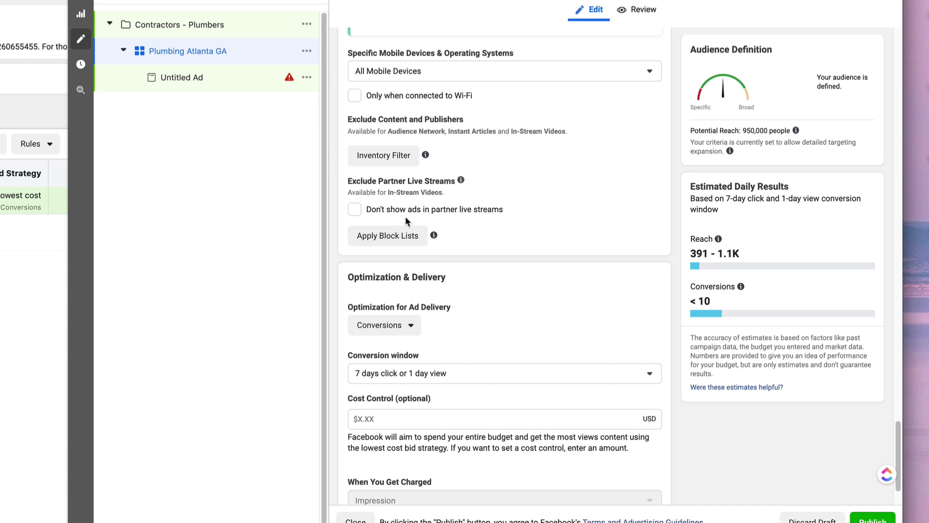
left_click(356, 214)
Step: Choose 7 days click or 1 day view as the conversion window under Optimization & Delivery
scroll(578, 320, "down", 2)
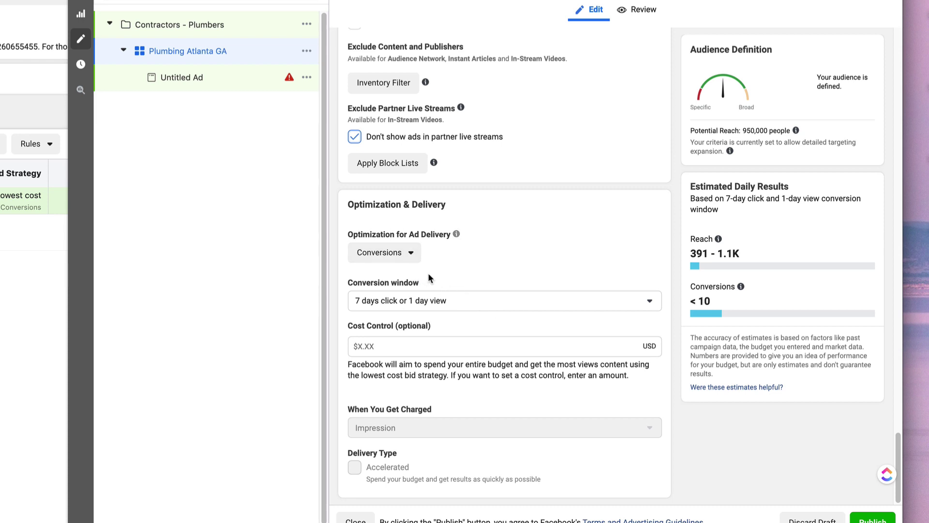
left_click(458, 301)
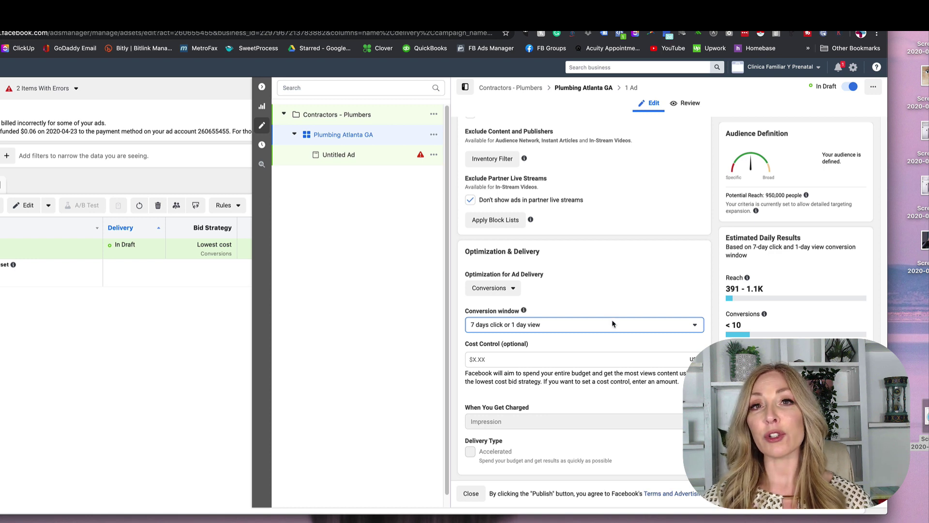
left_click(612, 323)
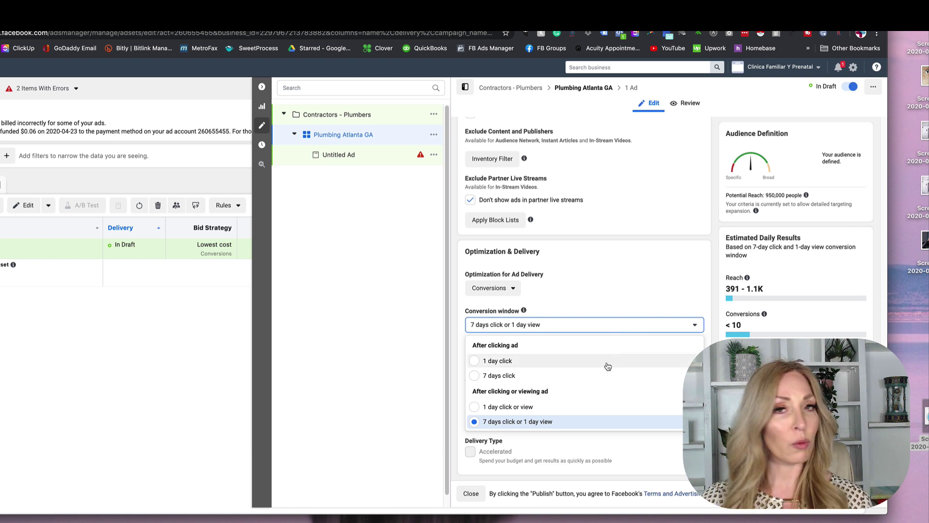
left_click(540, 423)
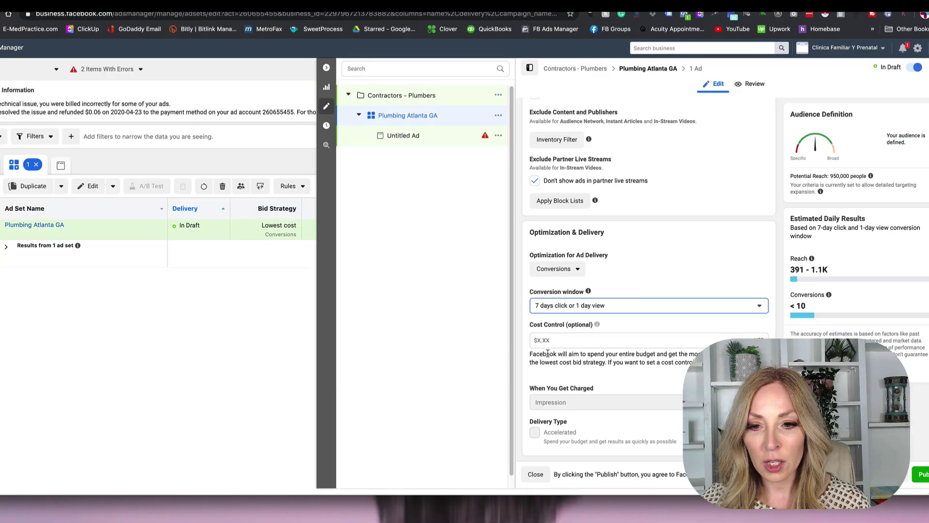
scroll(622, 363, "up", 1)
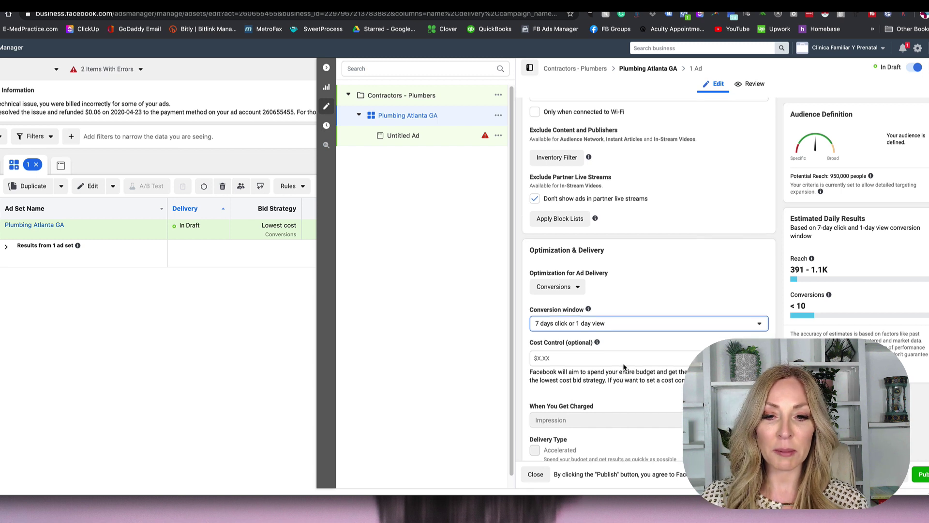
scroll(623, 363, "down", 1)
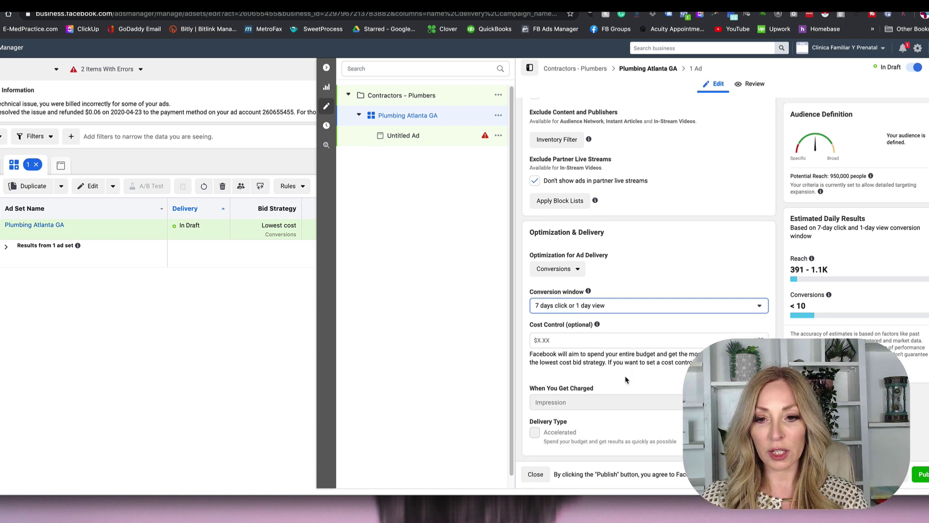
left_click(630, 408)
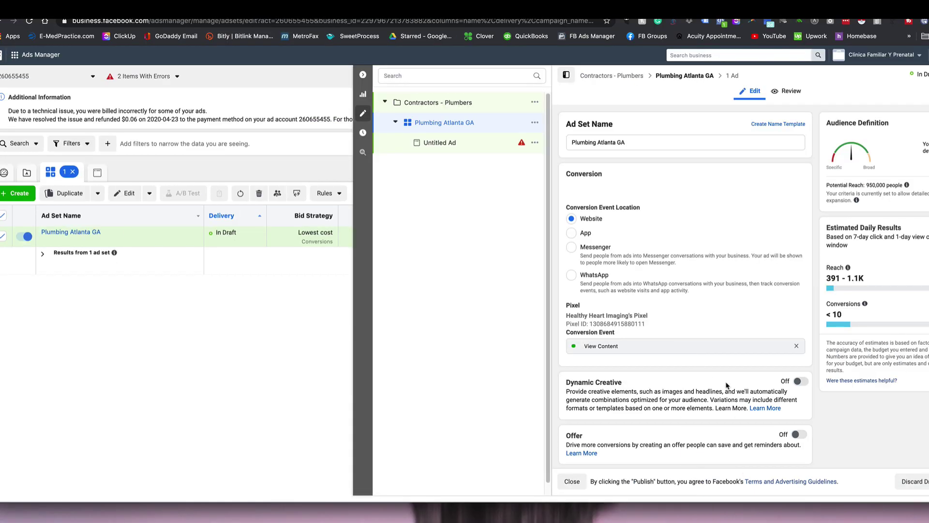
scroll(629, 394, "down", 10)
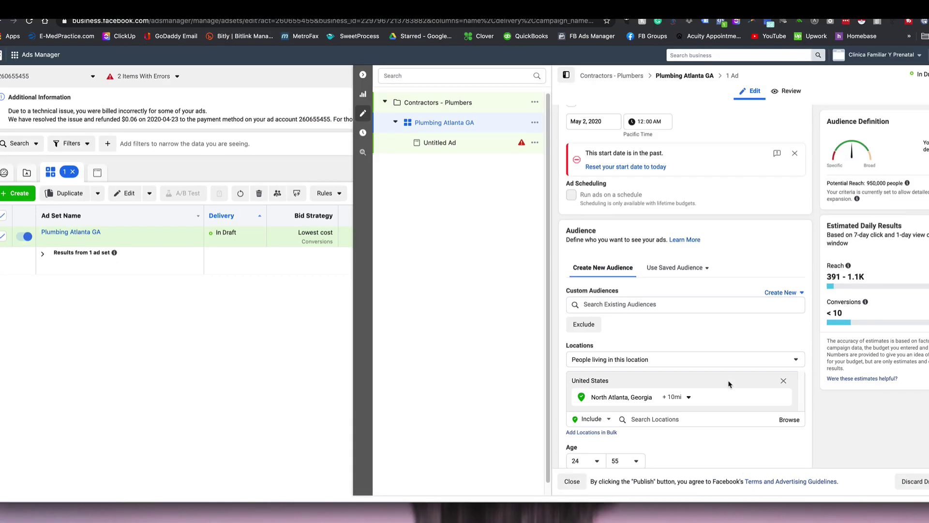
scroll(729, 384, "down", 20)
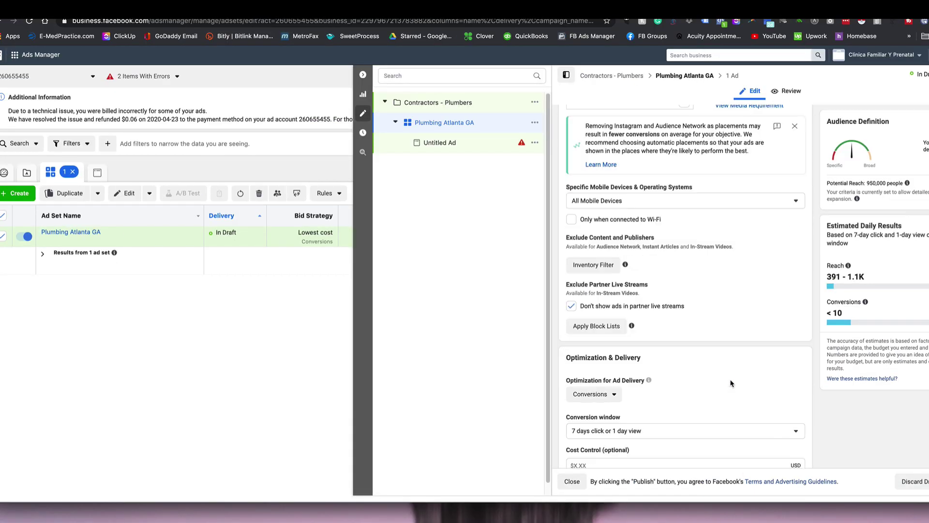
Step: Open the untitled ad under Plumbing Atlanta GA and rename it as "Woman struggling"
left_click(439, 143)
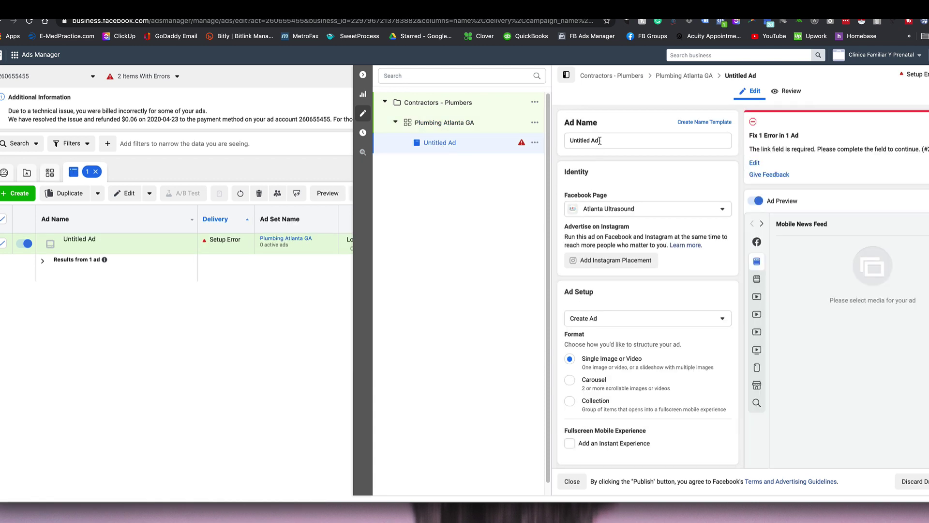
triple_click(593, 143)
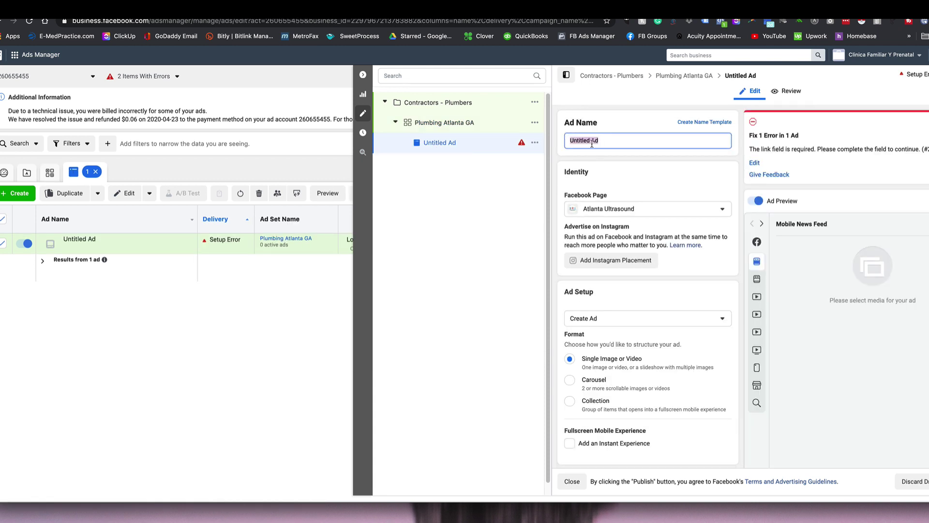
type("WOm")
key("BackSpace")
key("BackSpace")
key("BackSpace")
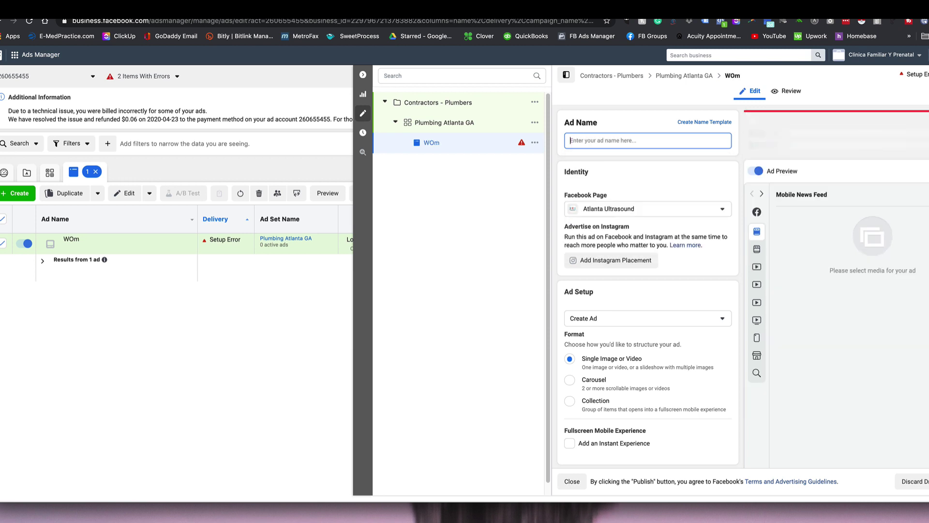
type("Woman ")
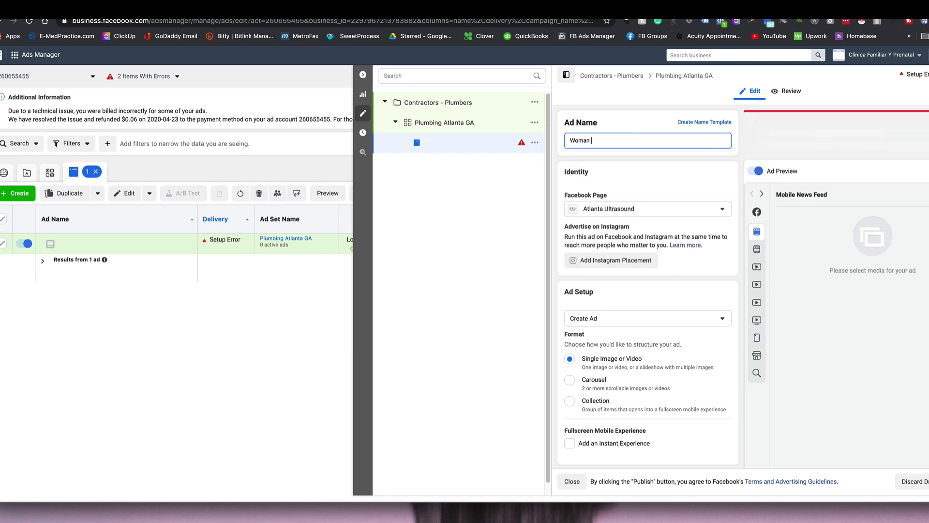
type("struggling")
left_click(621, 173)
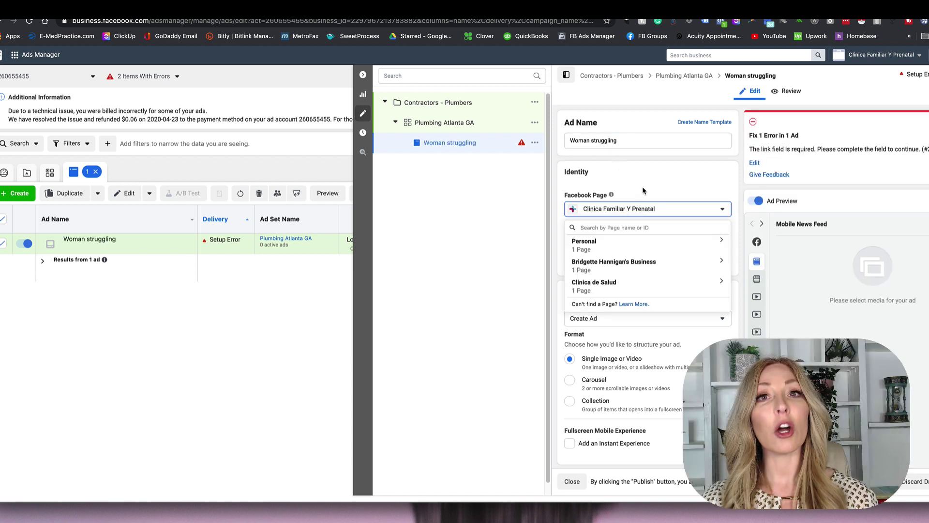
Step: Select Clinica Familiar Y Prenatal from the Clinica de Salud business as the ad's Facebook Page
left_click(643, 191)
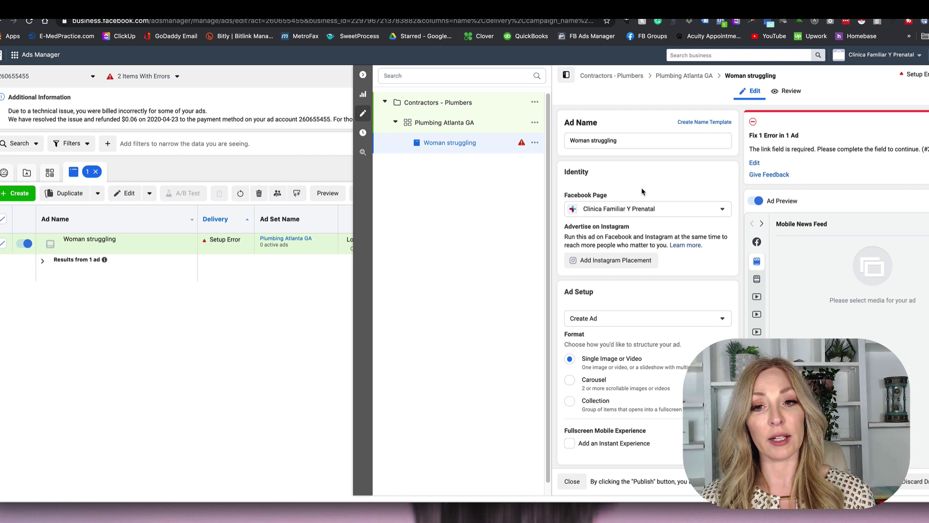
left_click(653, 211)
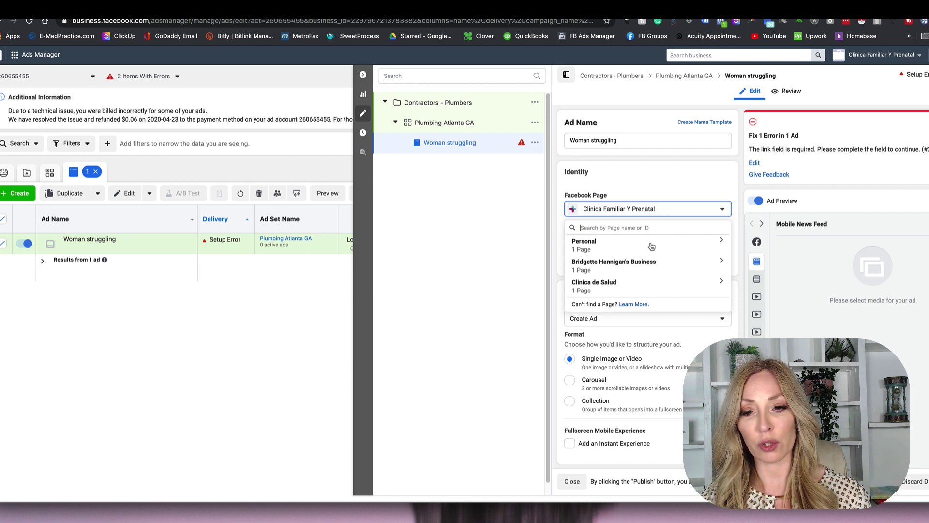
left_click(643, 290)
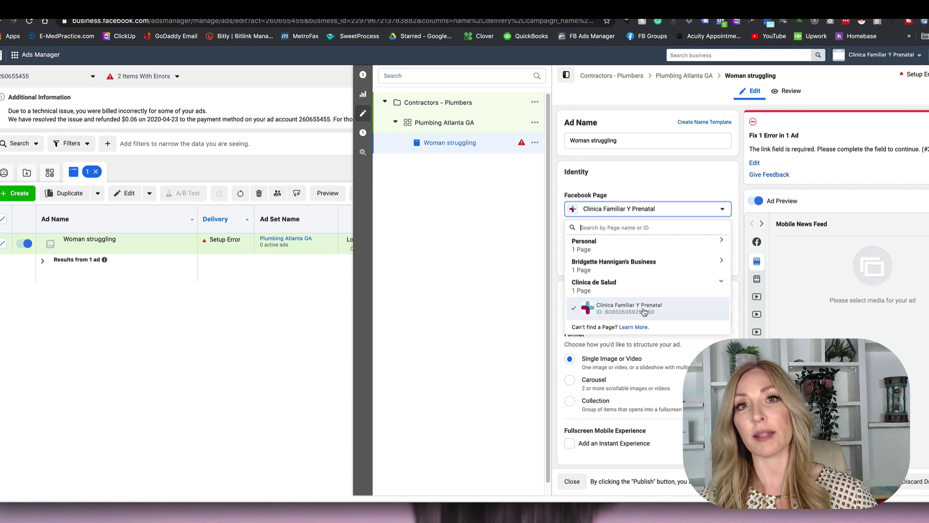
left_click(644, 310)
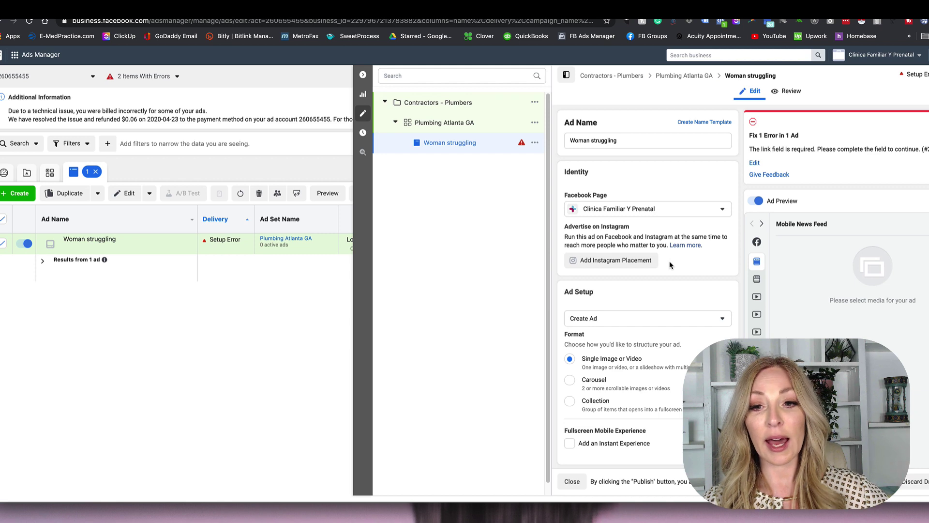
Step: Bring up the Instagram placement confirmation for the ad and dismiss it without adding the placement
left_click(628, 262)
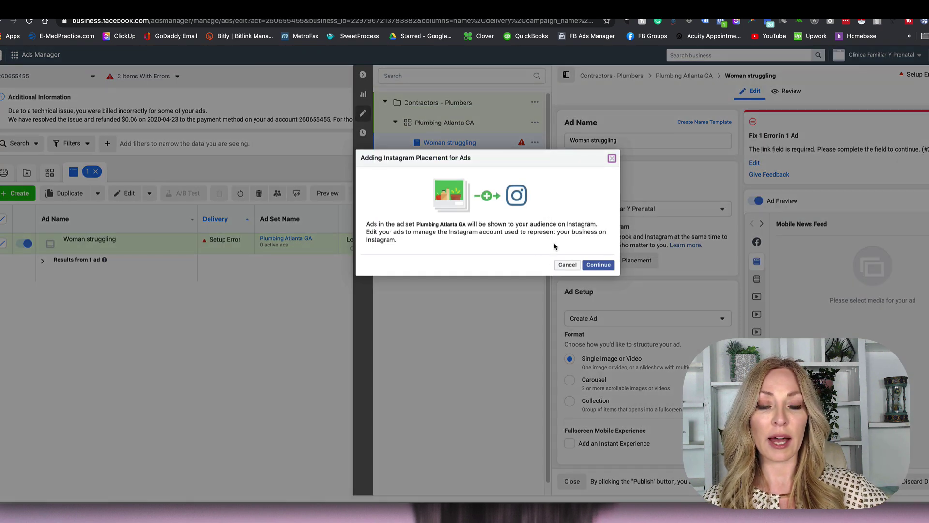
left_click(612, 160)
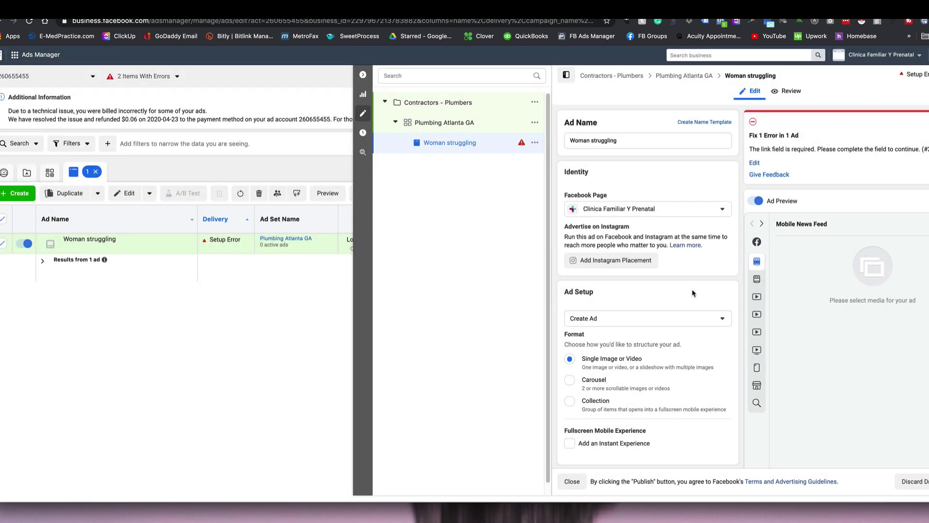
Step: Review the ad's Format, Fullscreen Mobile Experience and Ad Creative options down to the media settings
scroll(695, 293, "down", 1)
scroll(712, 317, "down", 3)
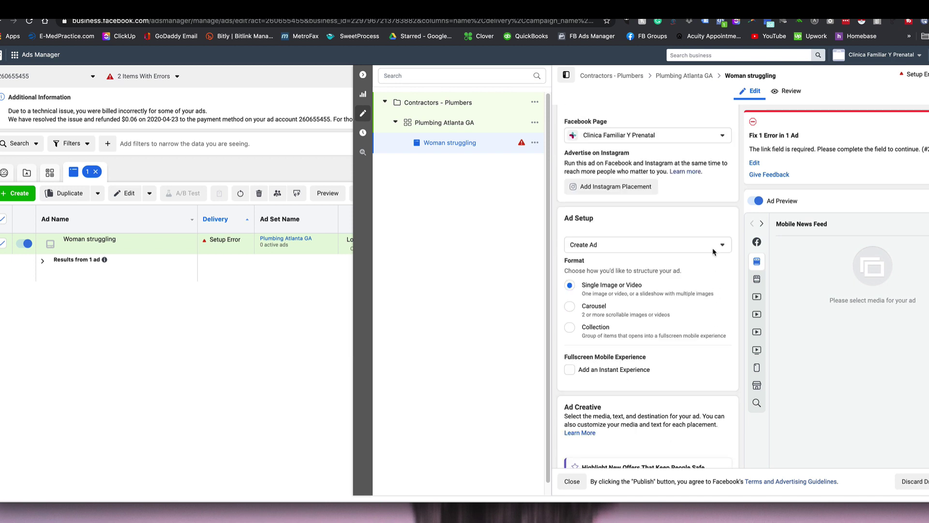
scroll(710, 290, "down", 1)
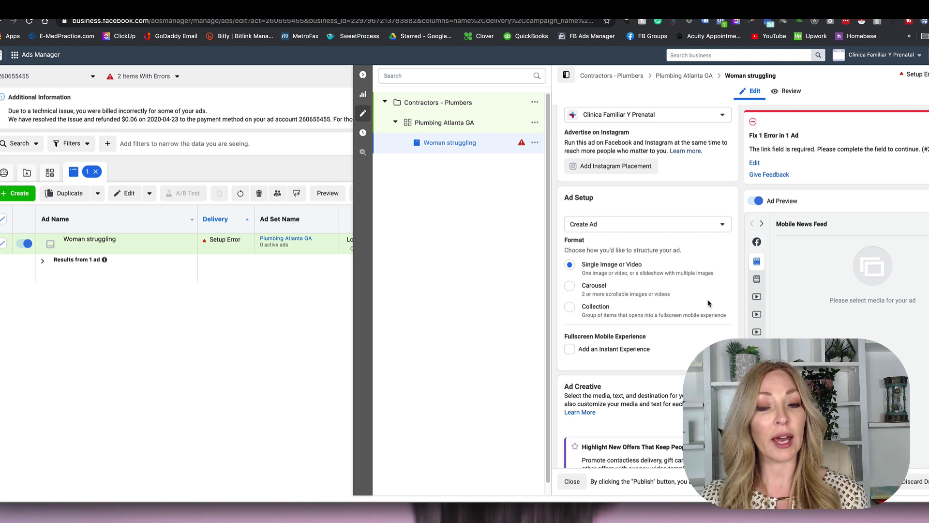
scroll(663, 299, "down", 1)
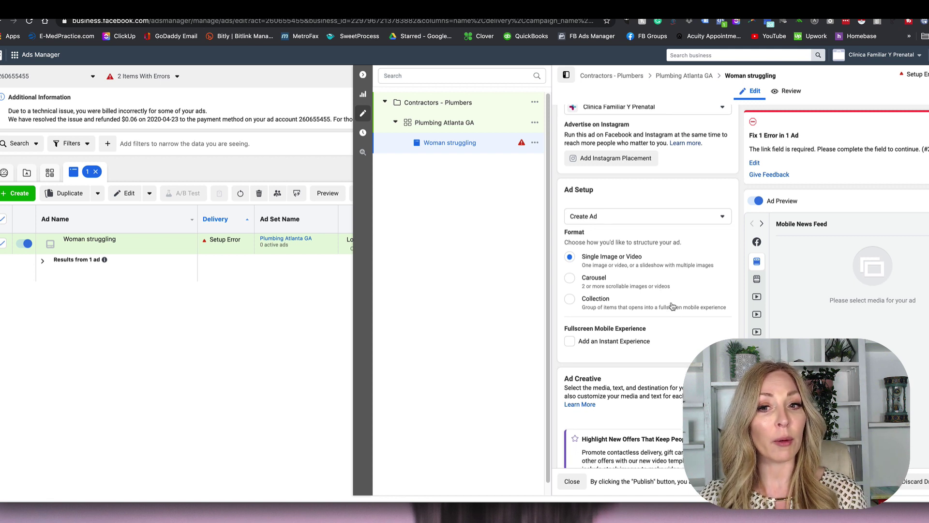
scroll(679, 312, "down", 5)
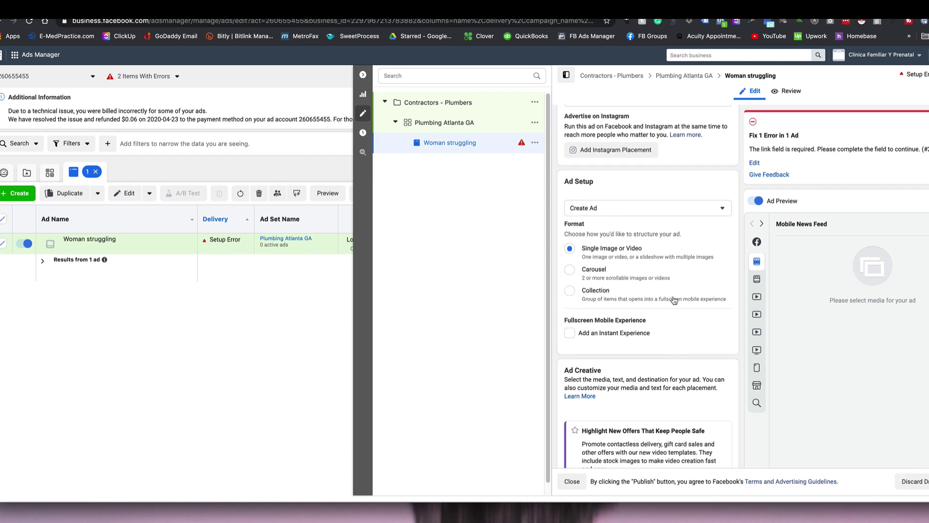
scroll(629, 323, "down", 8)
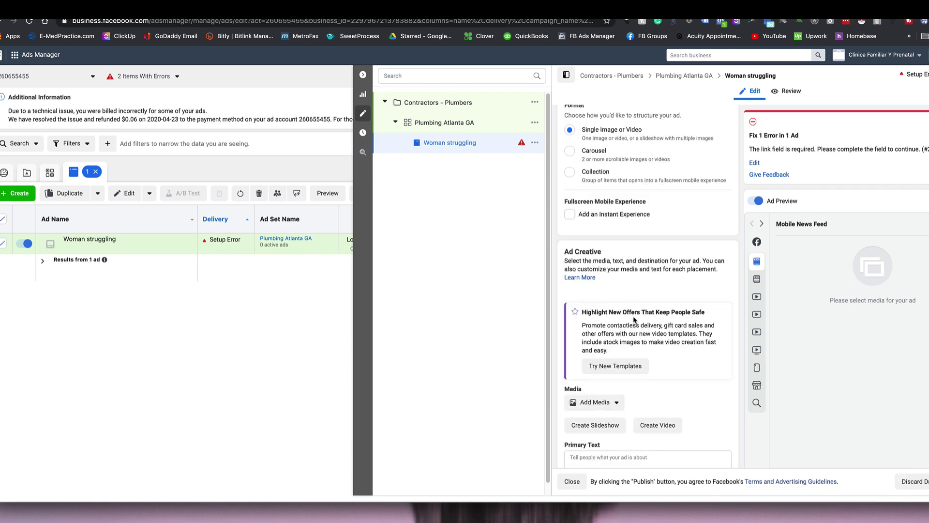
Step: Switch to the document of plumbing photos and examine each candidate ad image, from the woman with the wrench to the man catching water
left_click(615, 344)
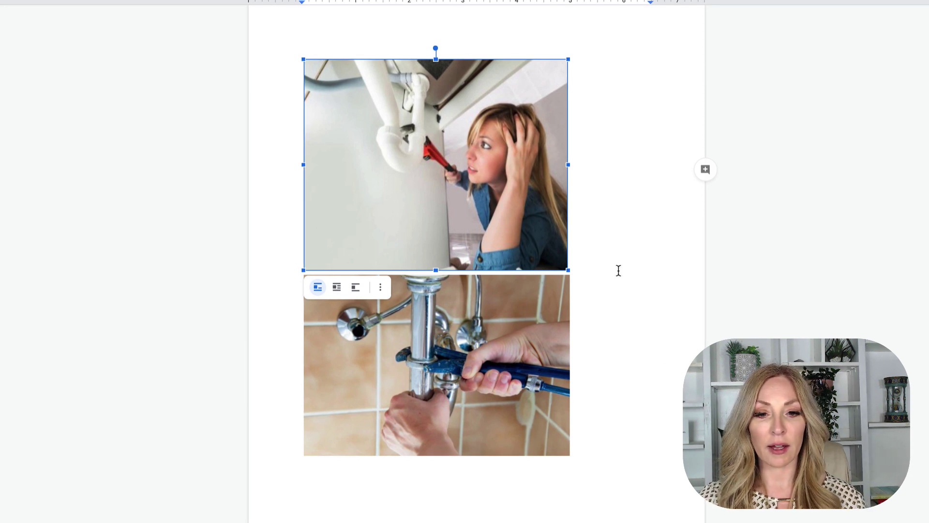
left_click(503, 389)
scroll(556, 373, "down", 3)
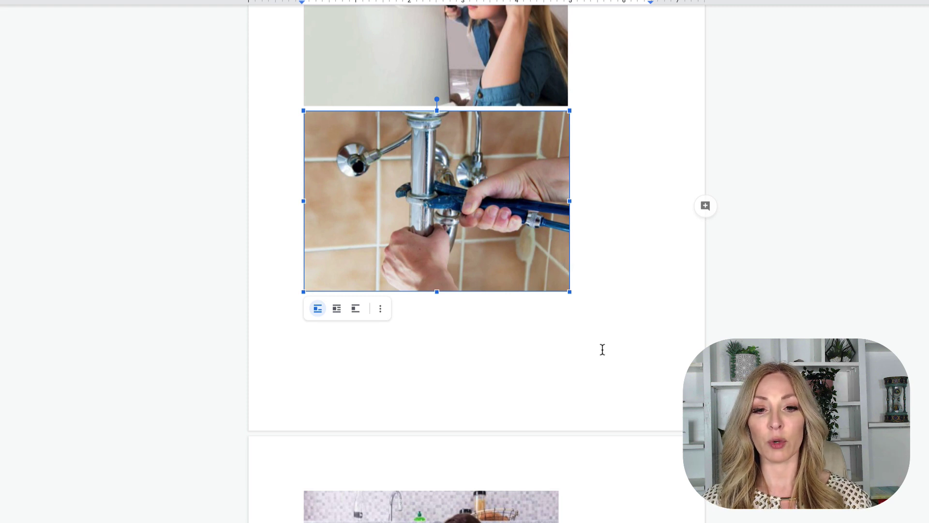
scroll(603, 350, "down", 3)
left_click(494, 402)
scroll(569, 405, "down", 2)
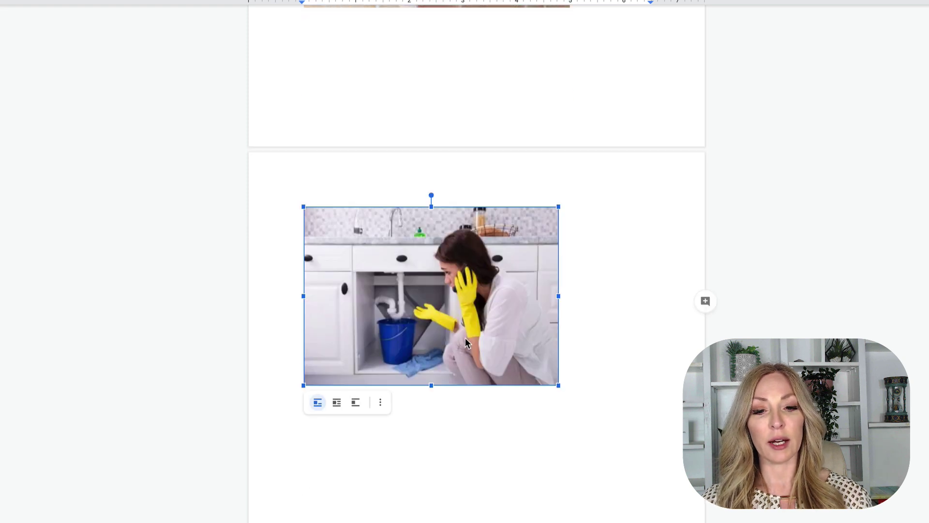
scroll(549, 350, "down", 7)
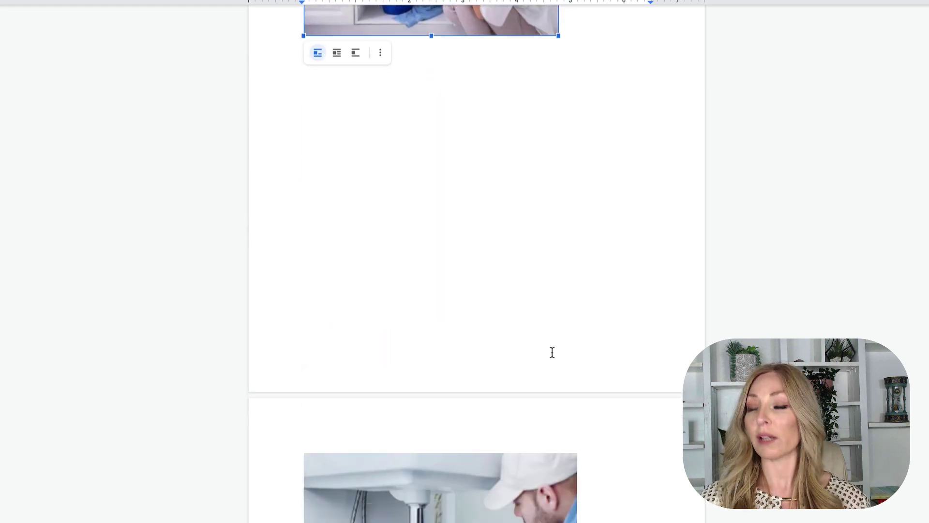
scroll(552, 352, "down", 6)
left_click(475, 312)
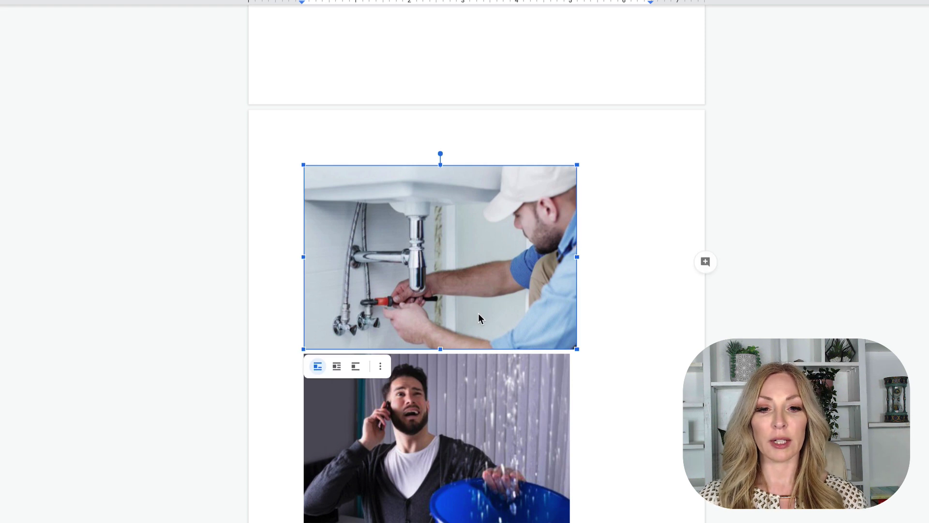
scroll(503, 325, "down", 2)
left_click(485, 378)
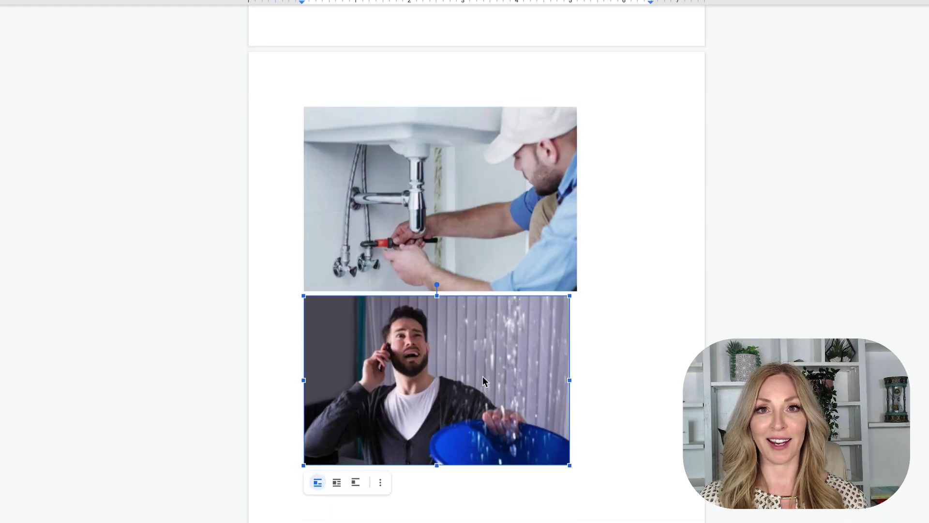
scroll(548, 361, "down", 1)
scroll(549, 361, "down", 1)
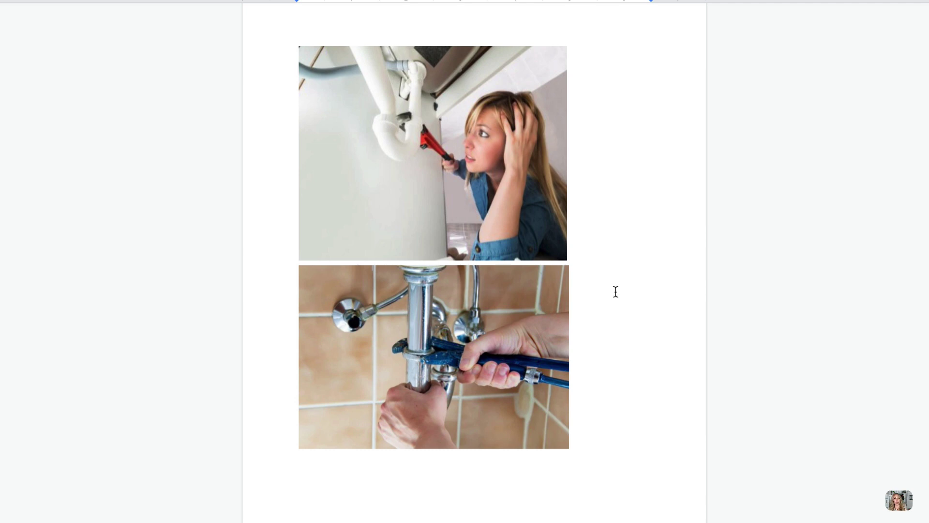
Step: Compare the pipe-wrench close-up with the photos of the struggling woman and the woman in yellow gloves as ad images
left_click(472, 325)
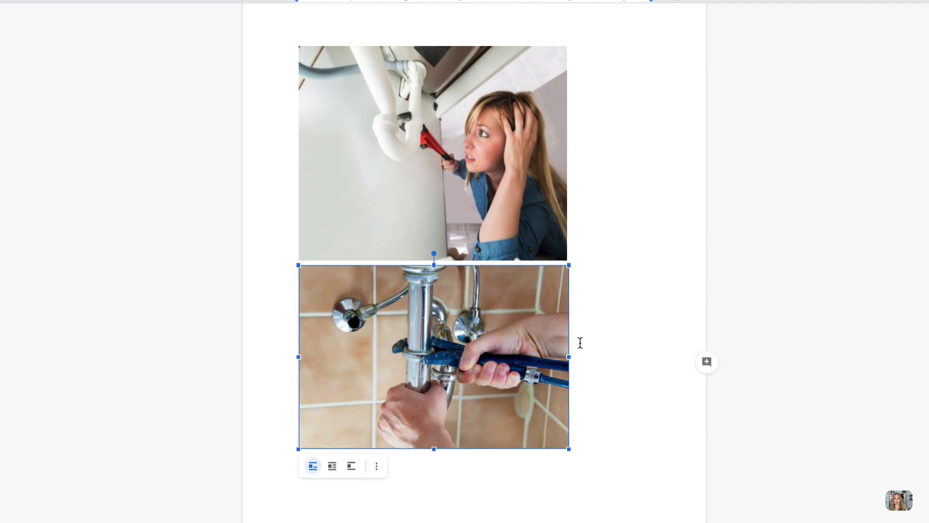
scroll(580, 342, "down", 2)
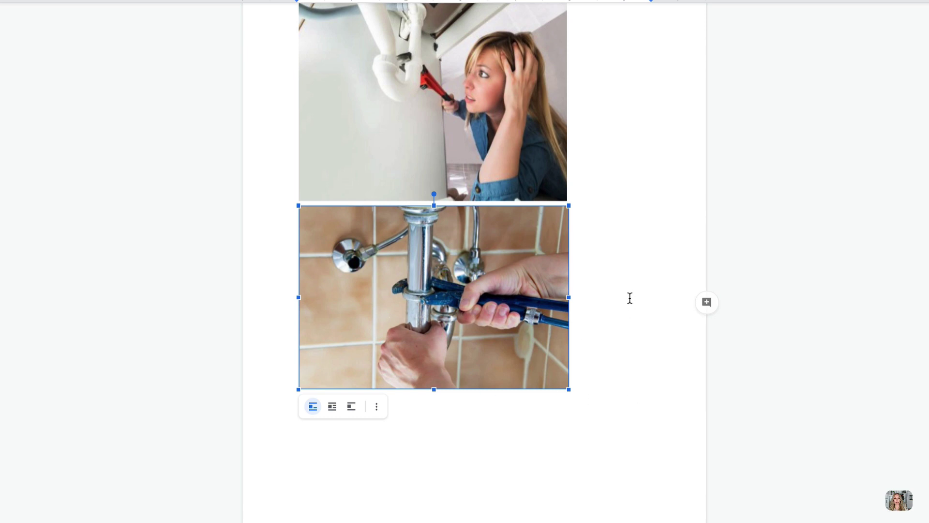
scroll(630, 298, "up", 1)
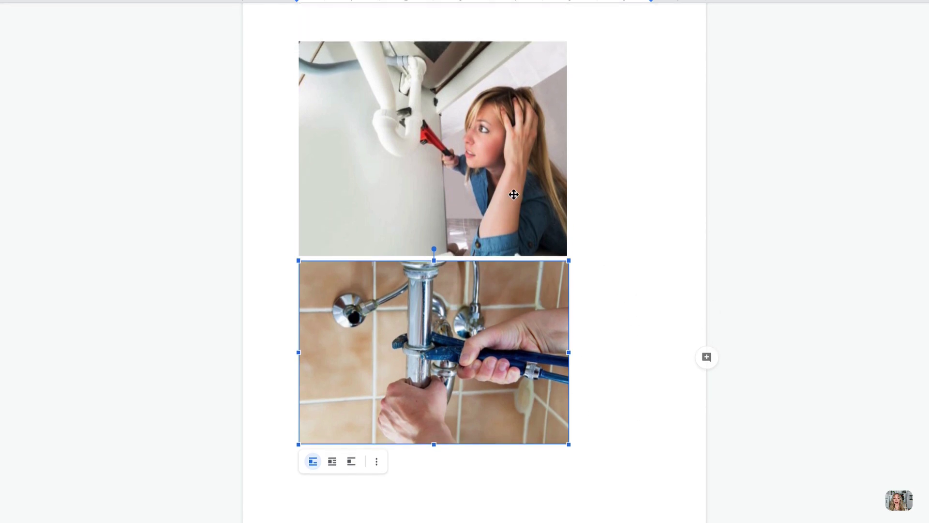
left_click(514, 195)
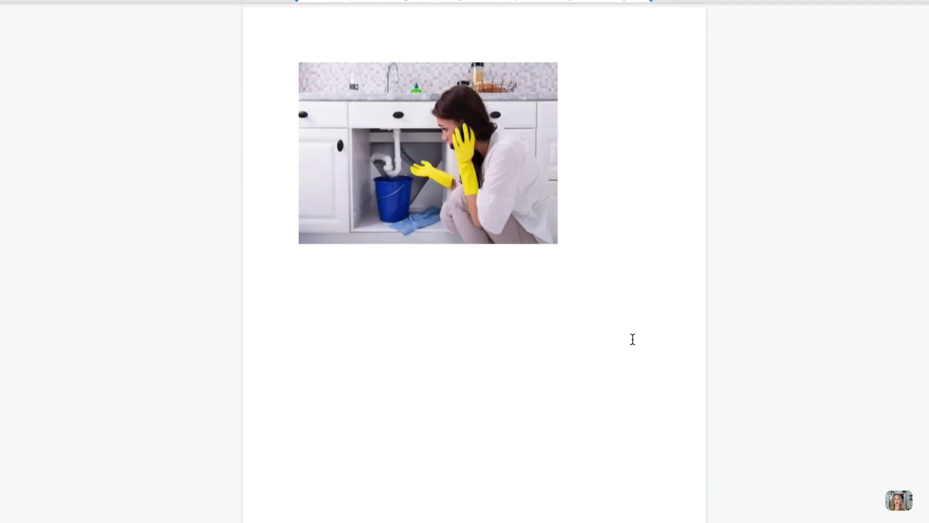
scroll(635, 338, "down", 1)
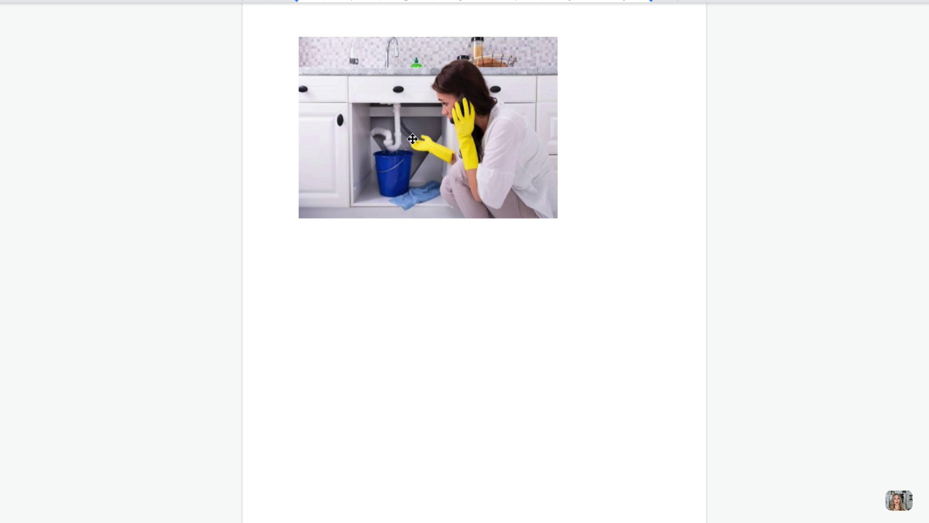
left_click(412, 139)
scroll(600, 266, "up", 1)
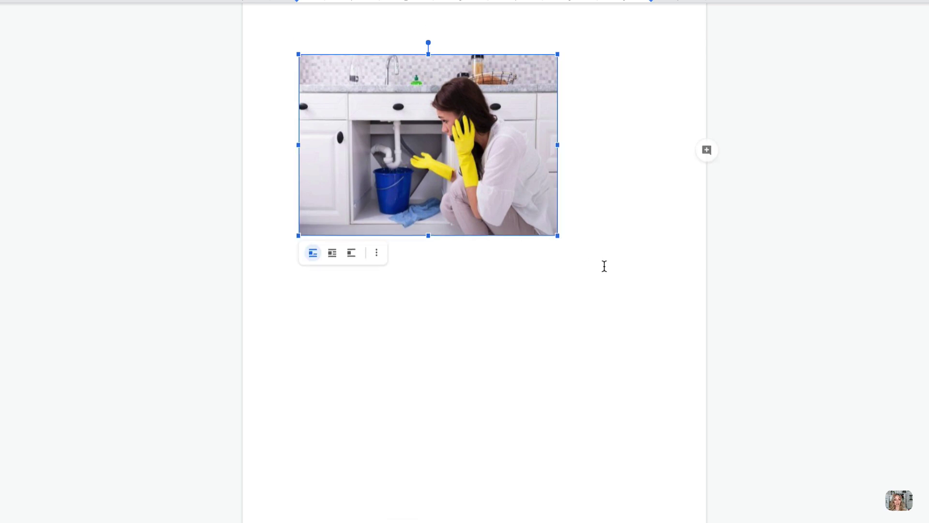
scroll(605, 267, "down", 5)
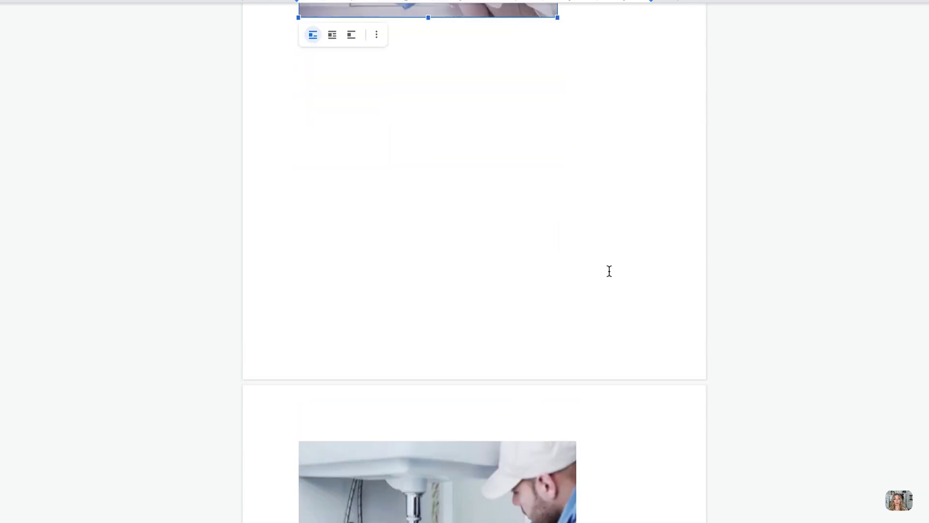
scroll(614, 276, "down", 1)
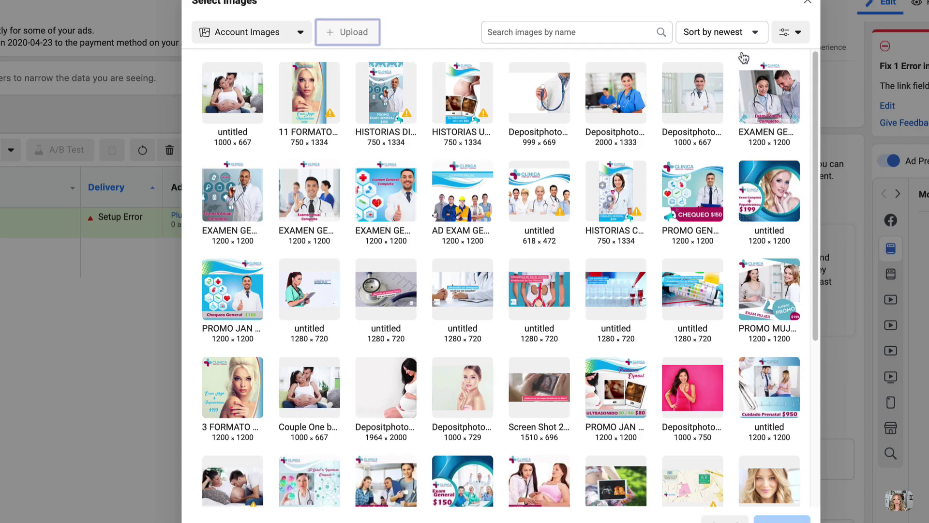
Step: Upload the screenshot of the woman in yellow gloves in Ads Manager and apply it as the ad's image
left_click(347, 43)
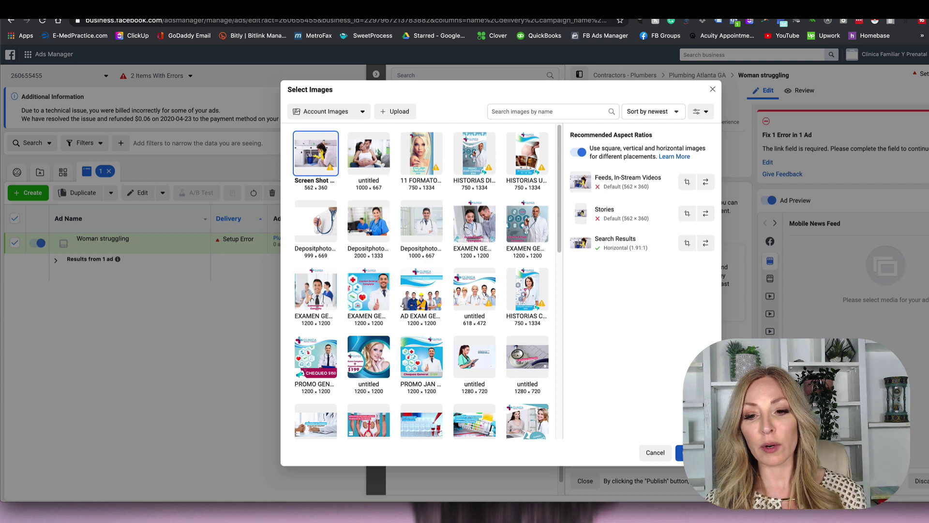
left_click(694, 452)
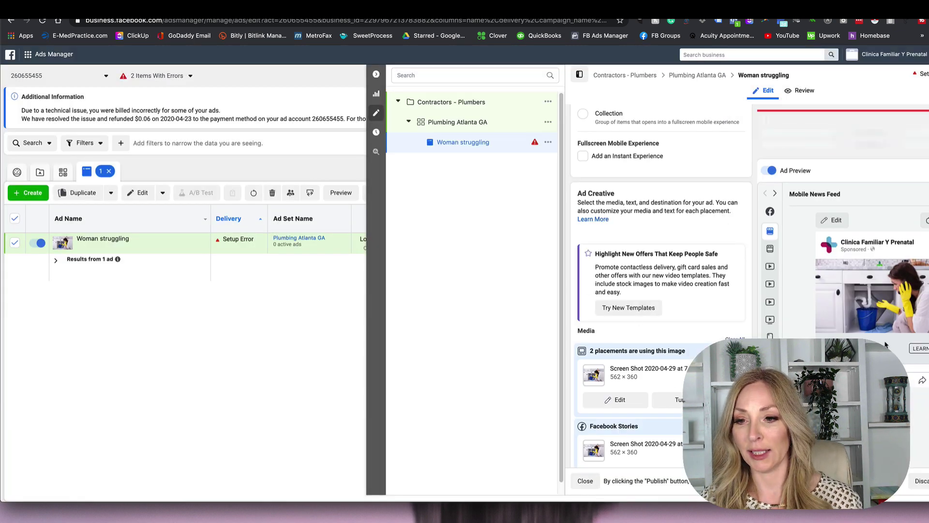
Step: Preview the ad in the Desktop News Feed and Facebook Stories placements
scroll(695, 299, "down", 2)
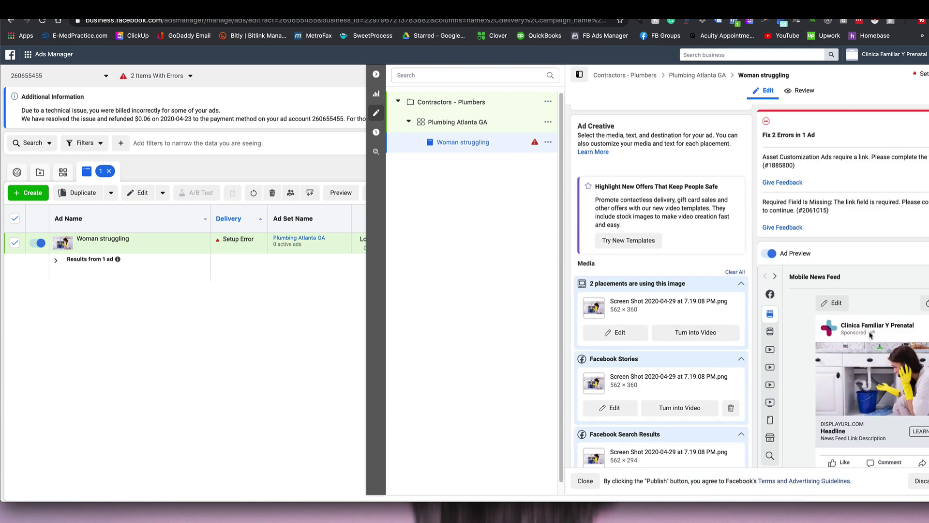
mouse_move(810, 292)
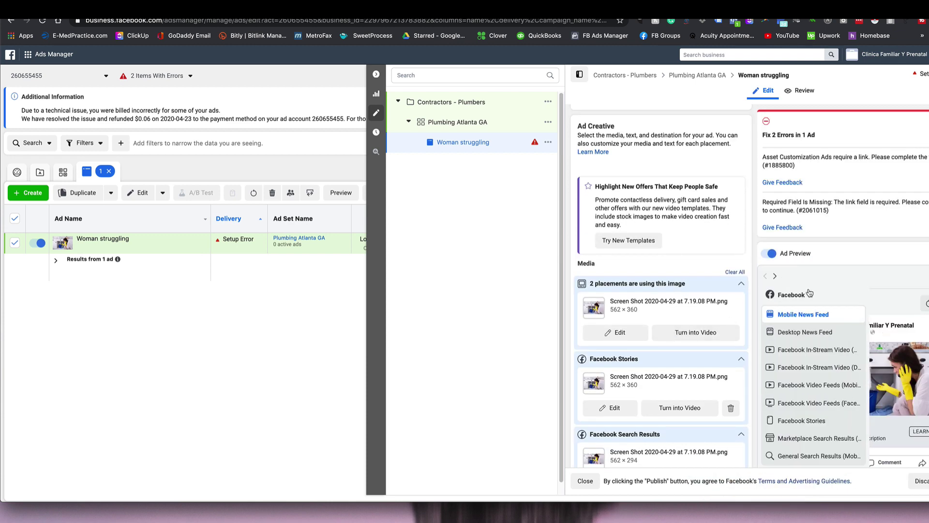
left_click(774, 278)
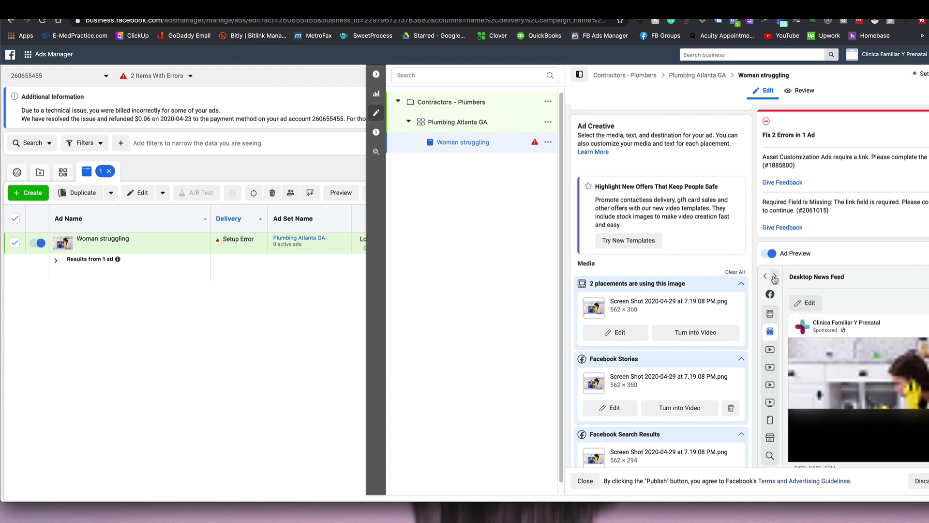
scroll(845, 291, "down", 2)
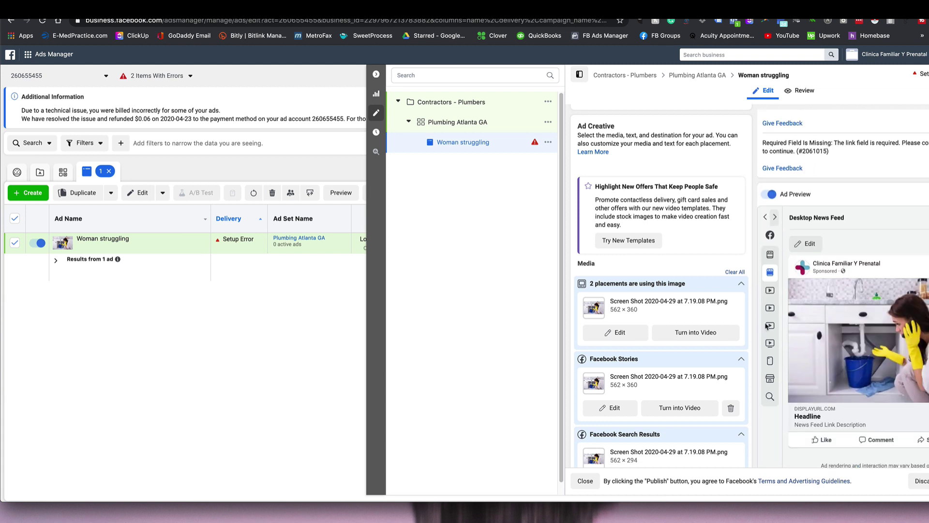
scroll(599, 339, "down", 2)
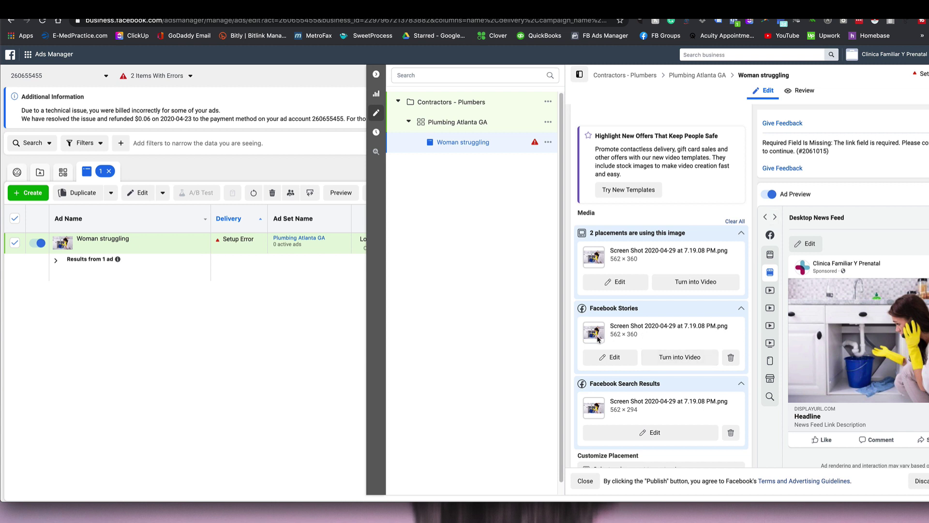
mouse_move(773, 296)
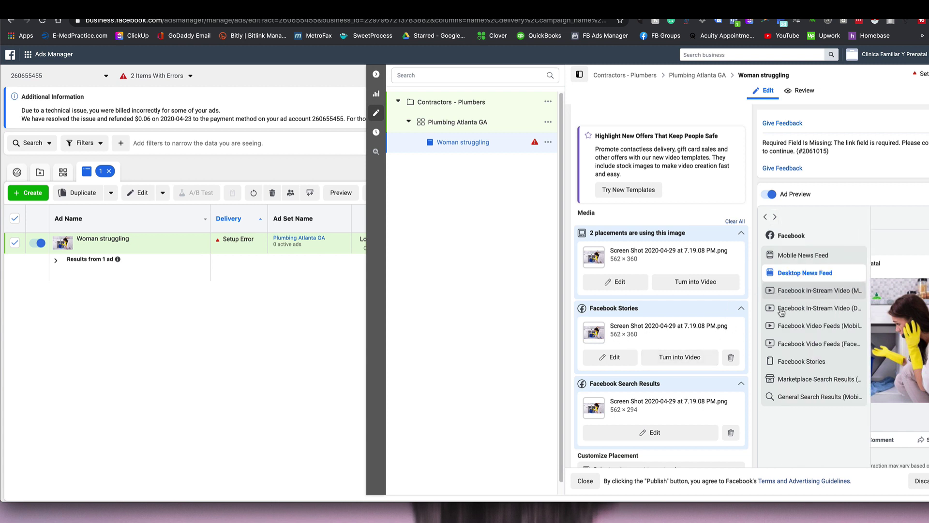
left_click(794, 363)
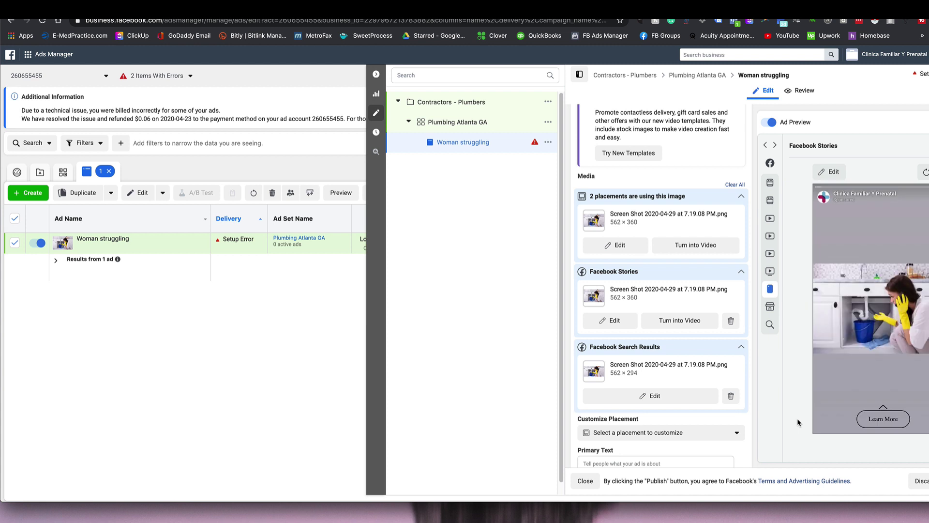
Step: Enter "Are yous struggling to fix that leaky pipe?" as the ad's primary text, followed by a blank line
scroll(677, 368, "down", 5)
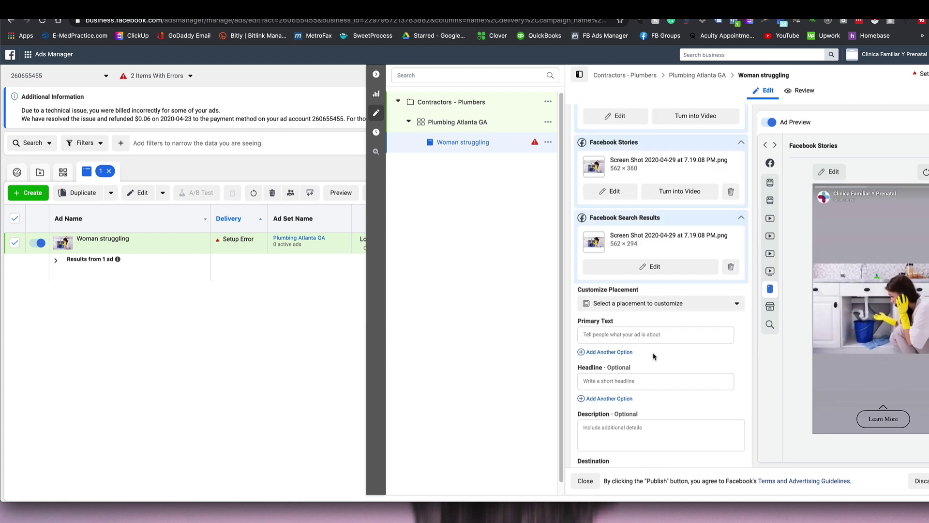
left_click(620, 335)
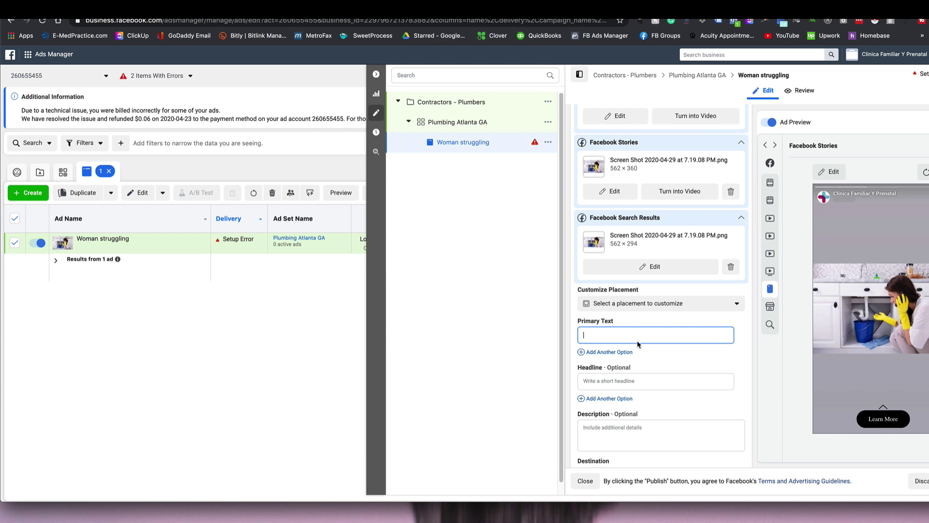
type("Here is")
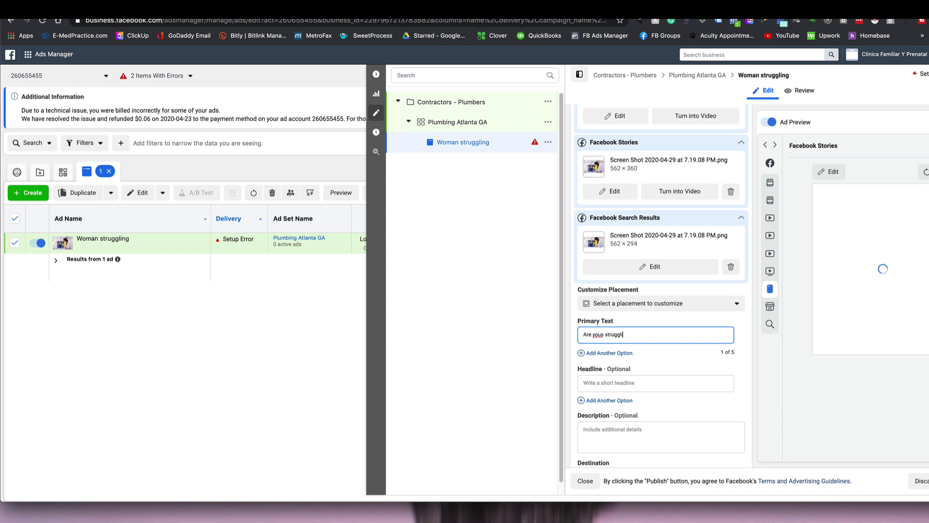
type("ng to ")
type("fix that")
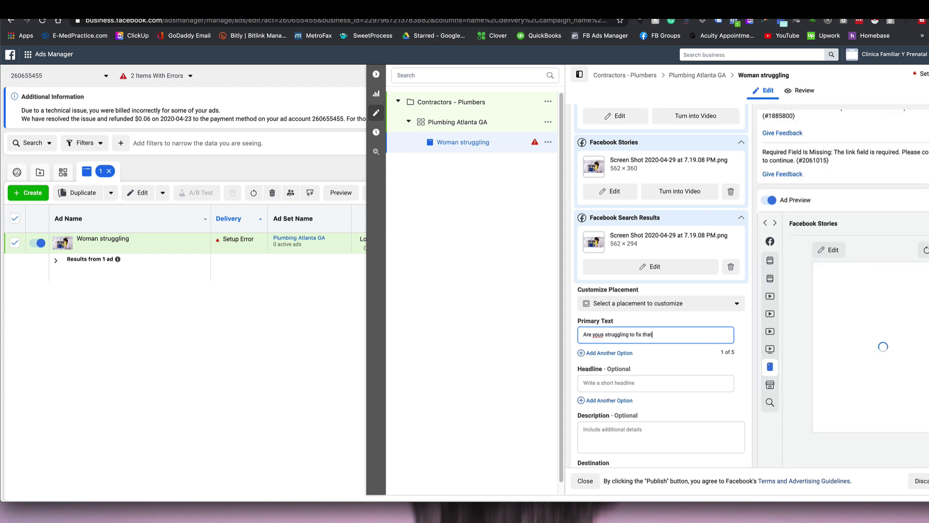
type(" lieaky pipe?")
key("Return")
key("Return")
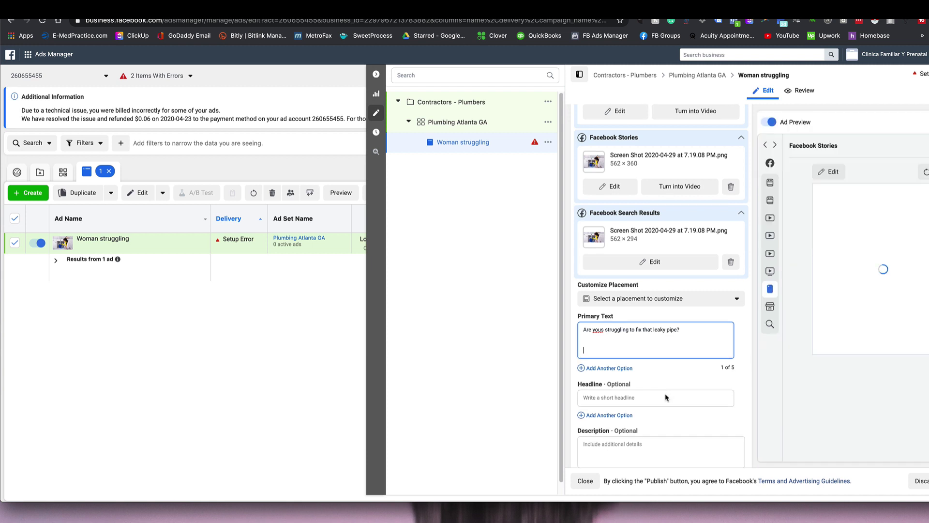
Step: Enter "We fix leaky pipes" as the ad's headline
left_click(613, 385)
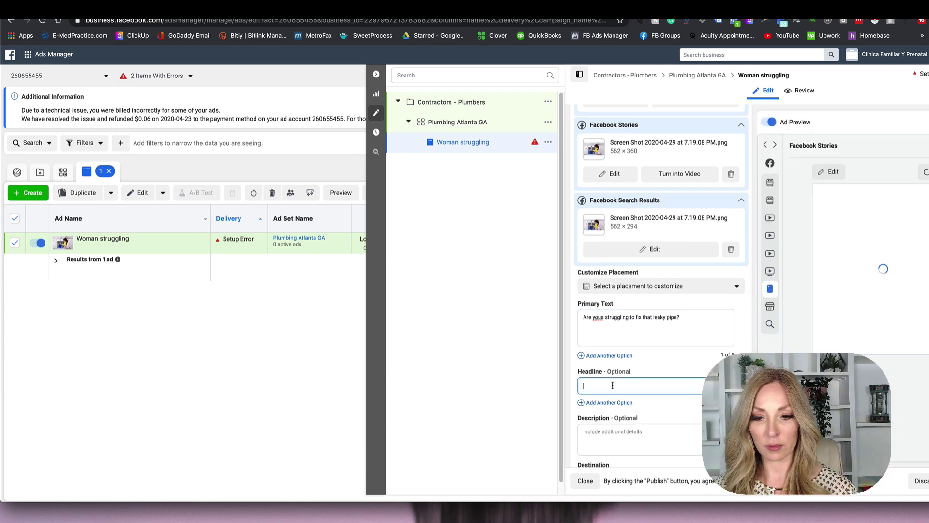
type("We f")
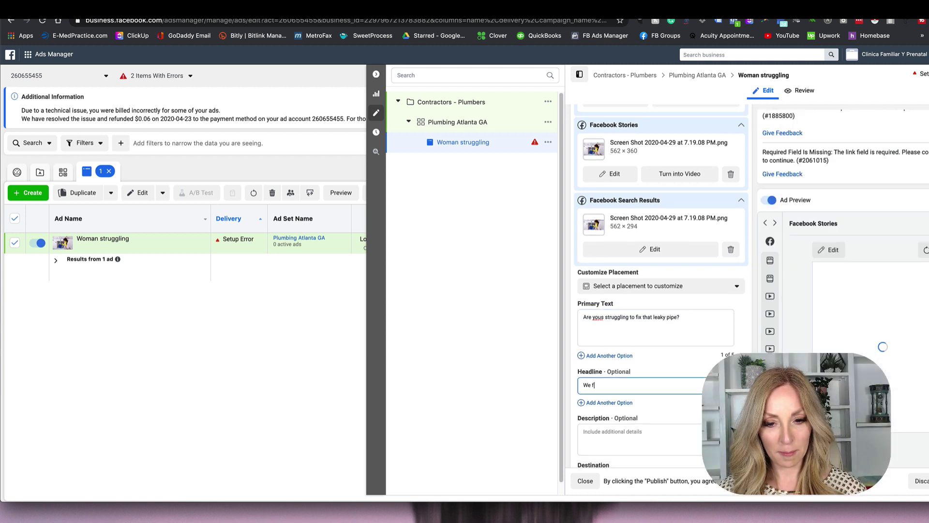
type("ix leaky pi")
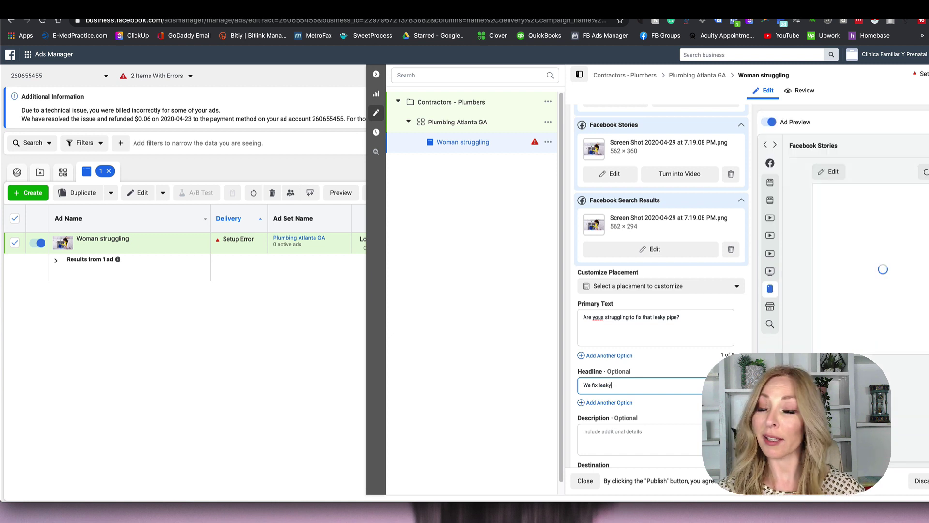
type("pes")
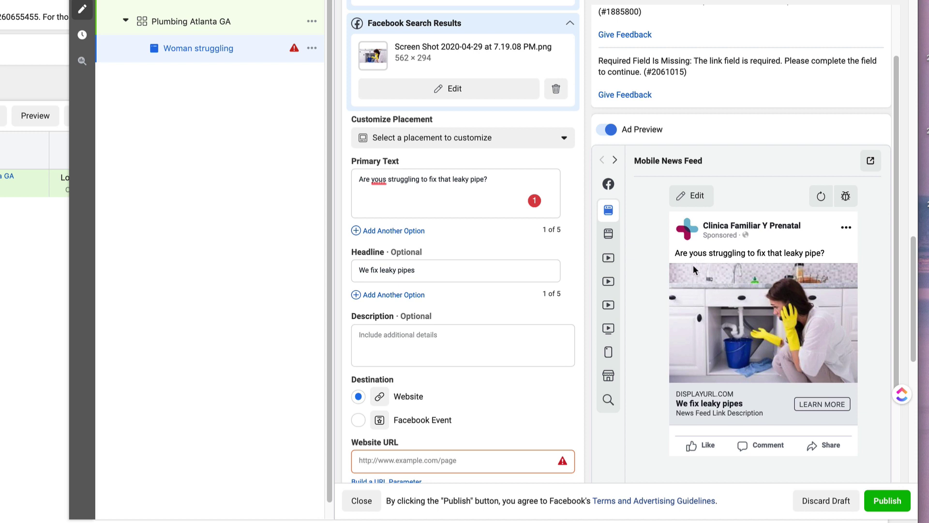
Step: Edit the ad's primary text to read "Are you sruggling to fix that leaky pipe?"
left_click(393, 184)
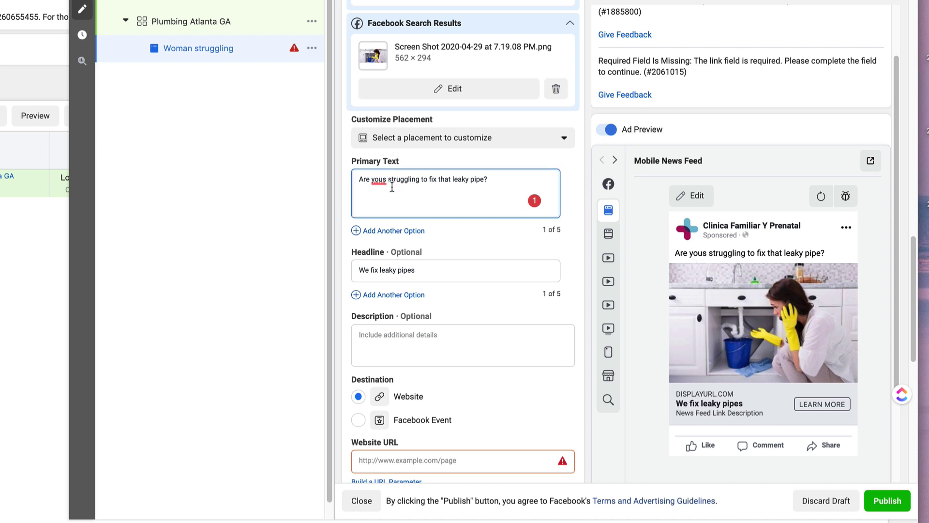
key("BackSpace")
mouse_move(385, 180)
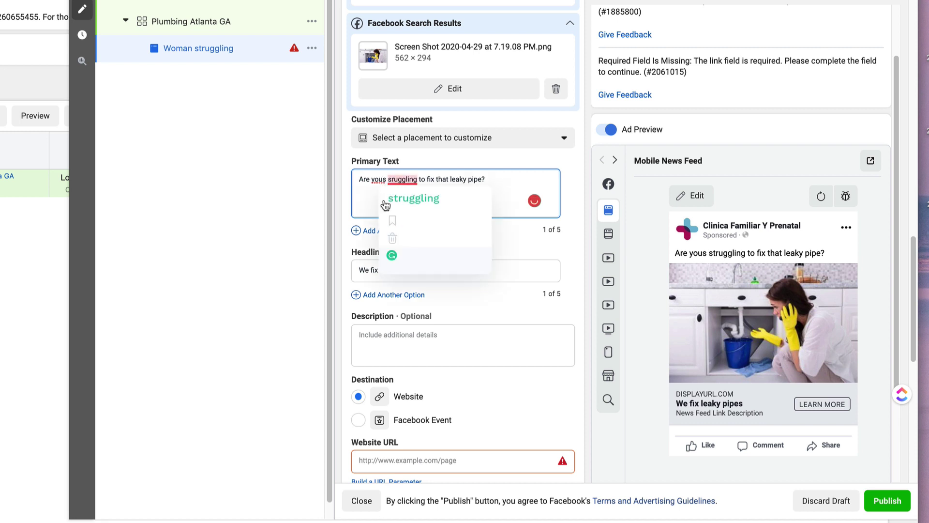
key("BackSpace")
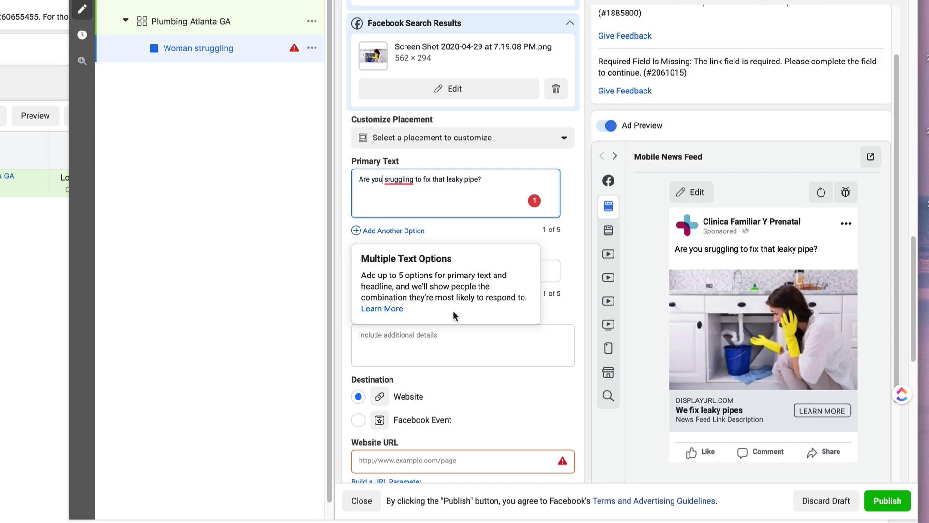
left_click(511, 391)
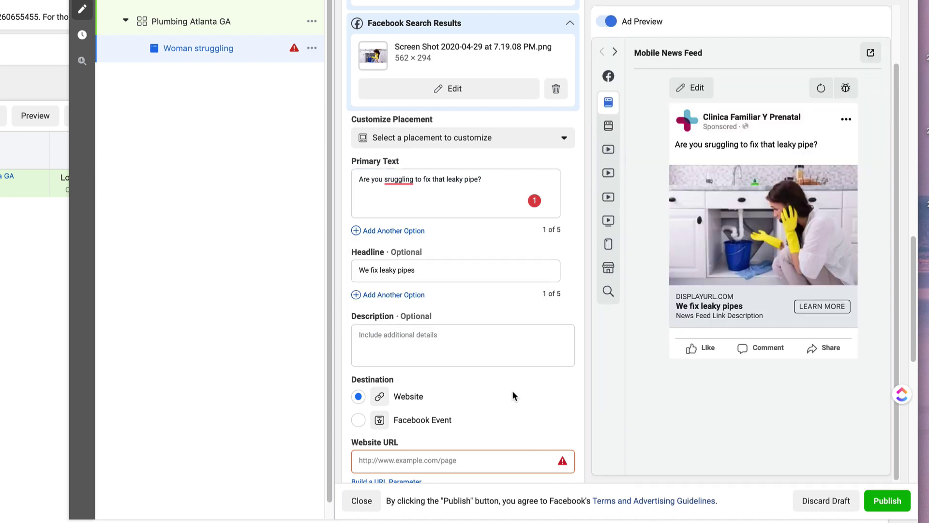
Step: Enter "this is my sugper engaging descitption" as the ad's optional description
left_click(418, 272)
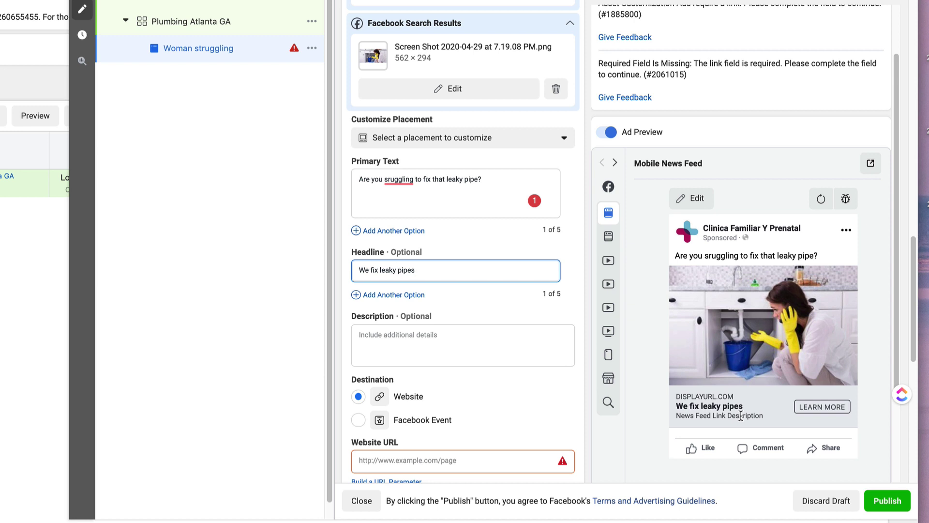
left_click(468, 462)
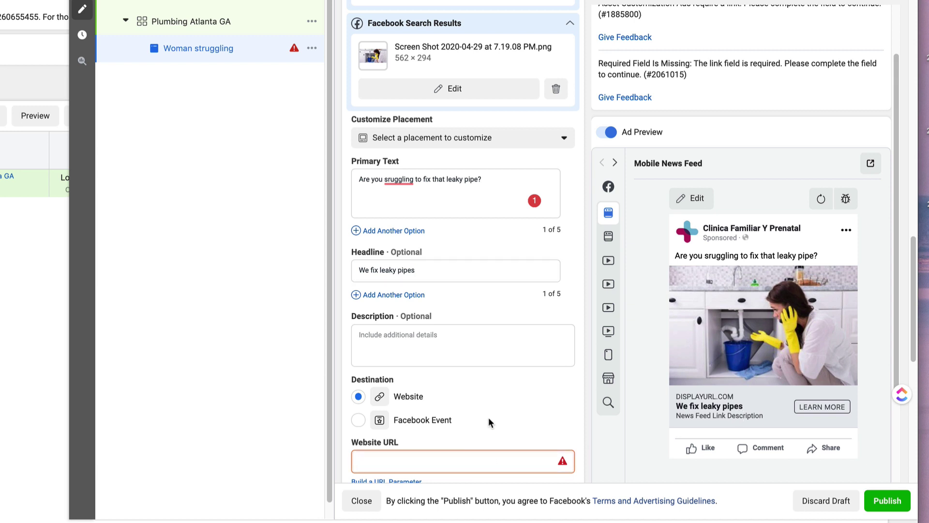
scroll(489, 422, "down", 1)
left_click(431, 290)
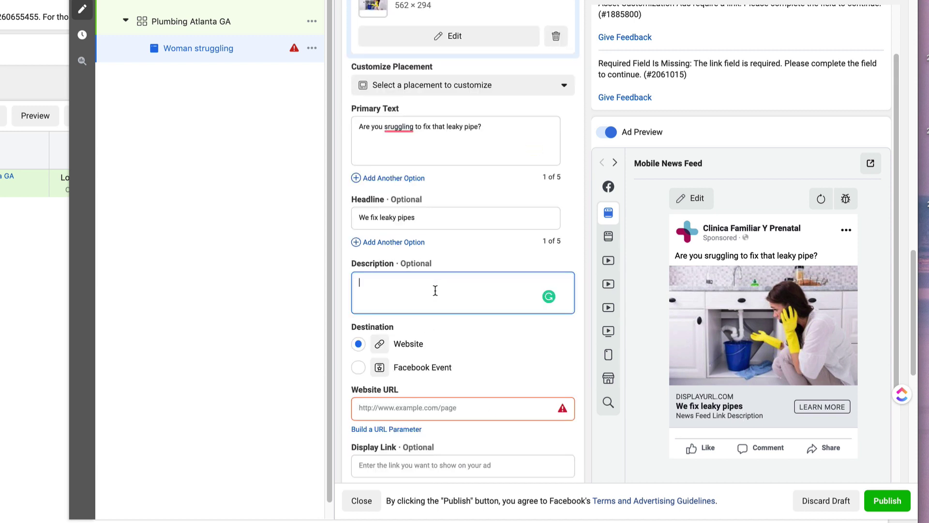
type("this is my sugper en")
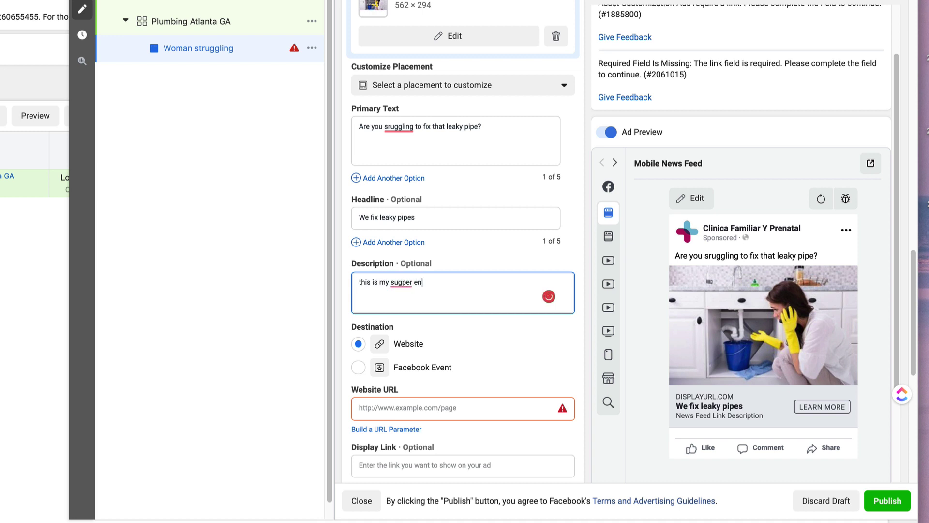
type("gaging descitption")
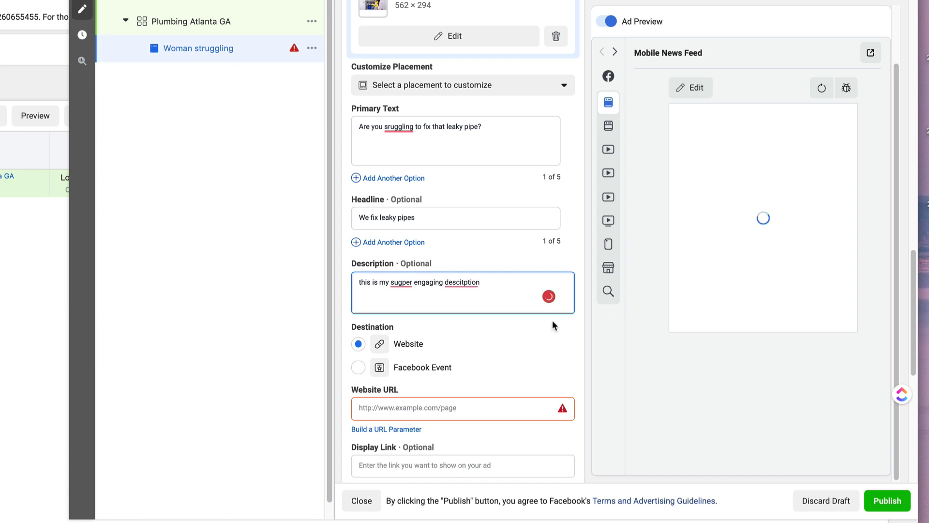
Step: Examine the ad's website URL and display link settings and the available call-to-action options, keeping Learn More
scroll(504, 334, "down", 3)
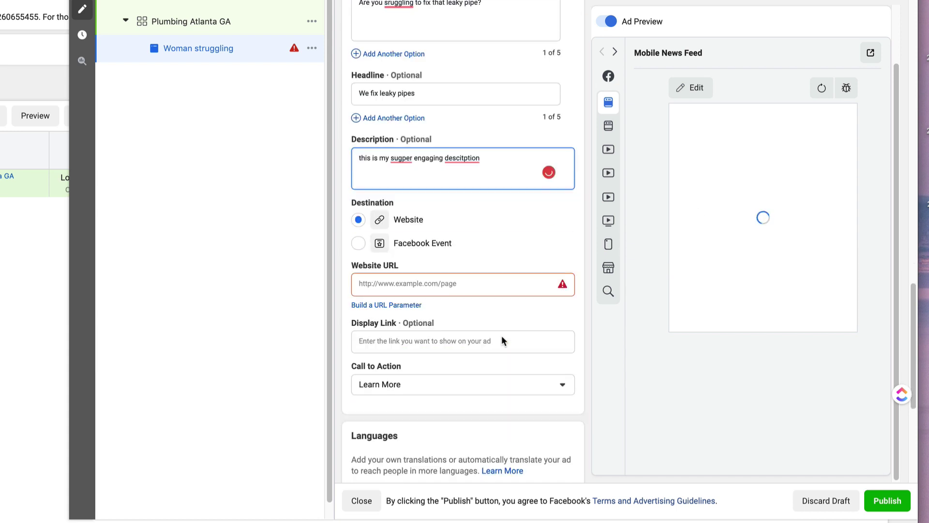
left_click(394, 288)
scroll(471, 313, "down", 2)
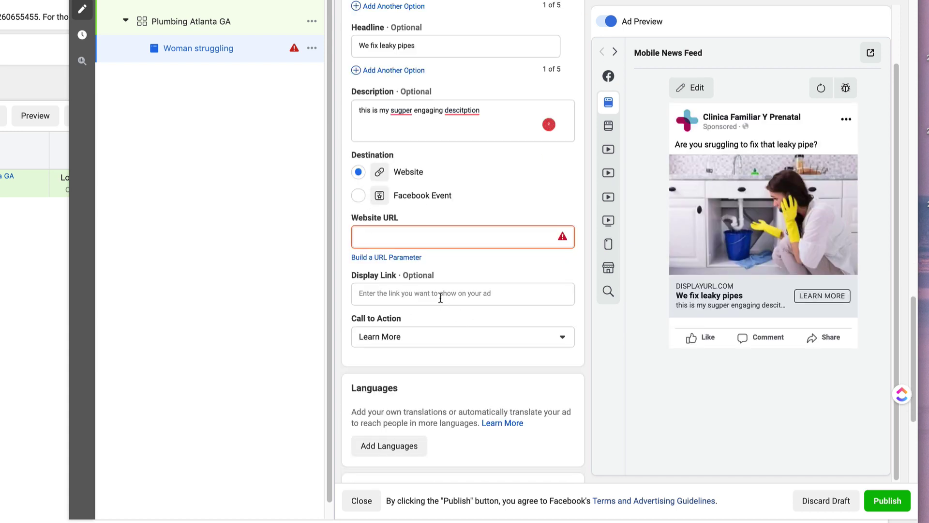
scroll(444, 330, "down", 1)
scroll(445, 329, "down", 1)
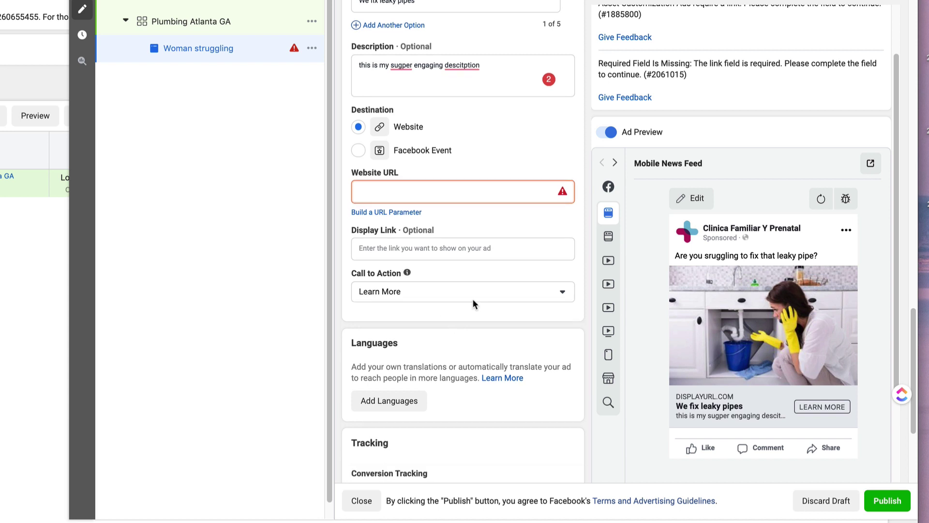
left_click(472, 289)
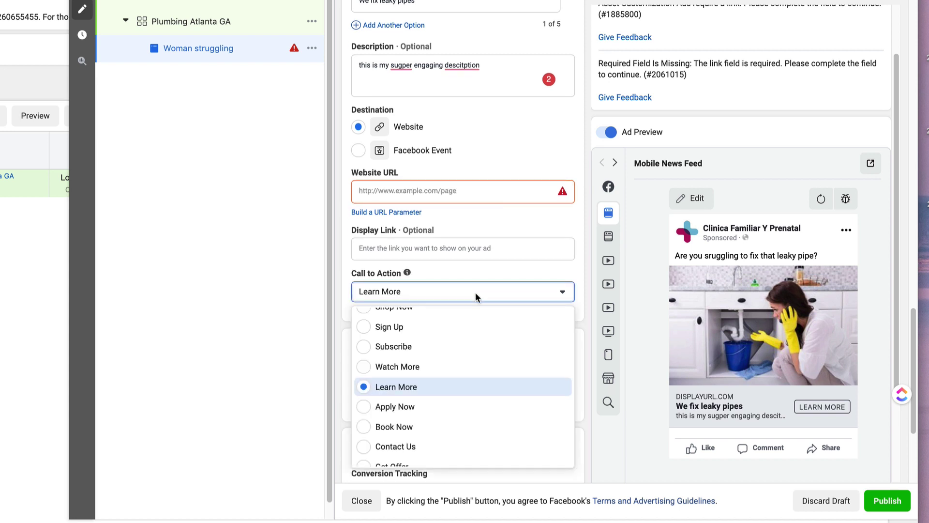
scroll(504, 379, "up", 4)
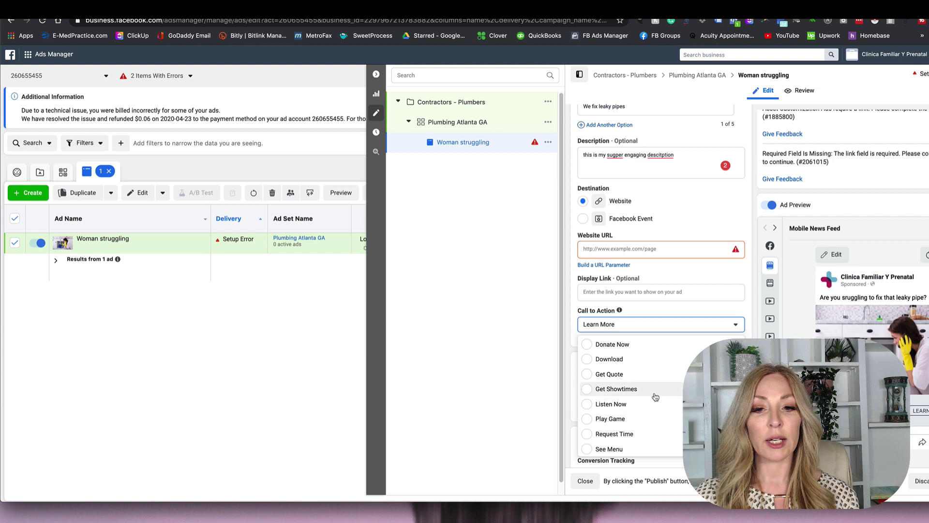
scroll(657, 397, "down", 2)
scroll(658, 407, "down", 3)
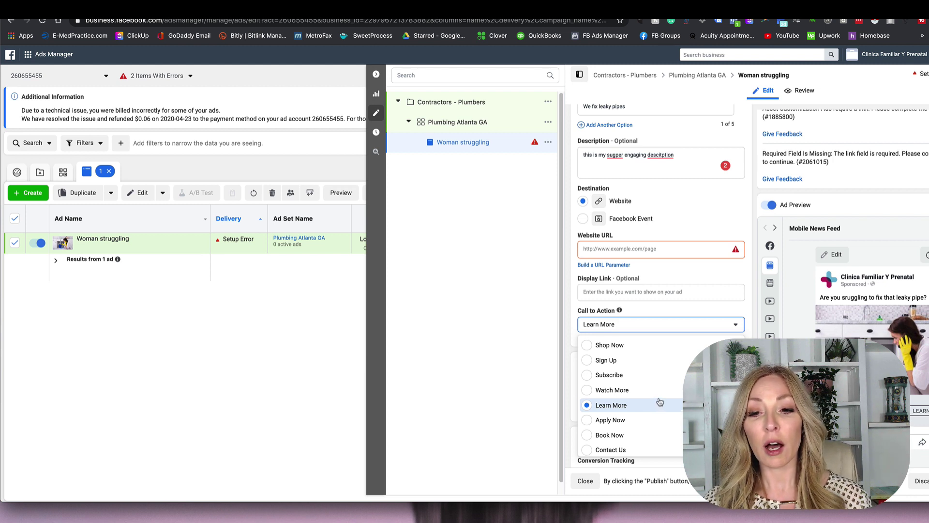
scroll(660, 402, "up", 2)
scroll(660, 402, "up", 4)
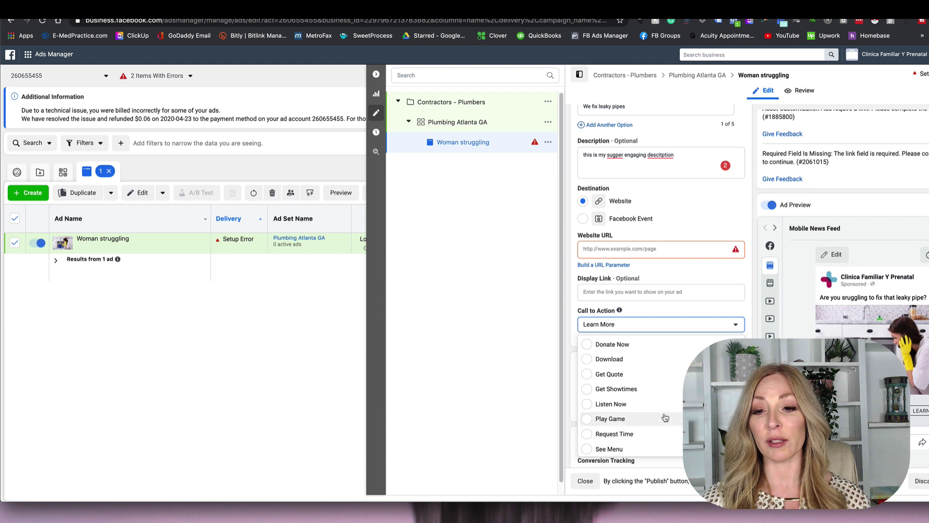
left_click(529, 425)
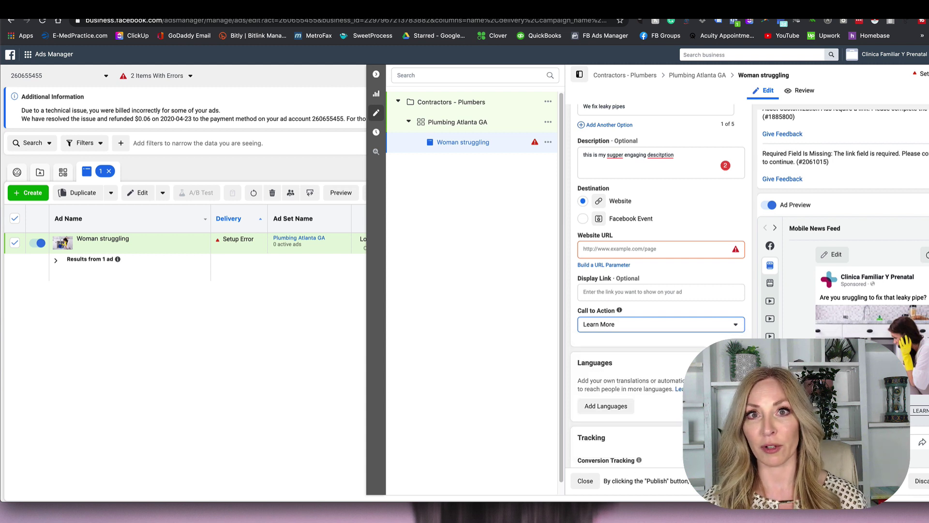
Step: Review the ad's language and conversion tracking settings, and close the ad editor to return to the ads list
scroll(639, 460, "down", 1)
scroll(690, 439, "down", 5)
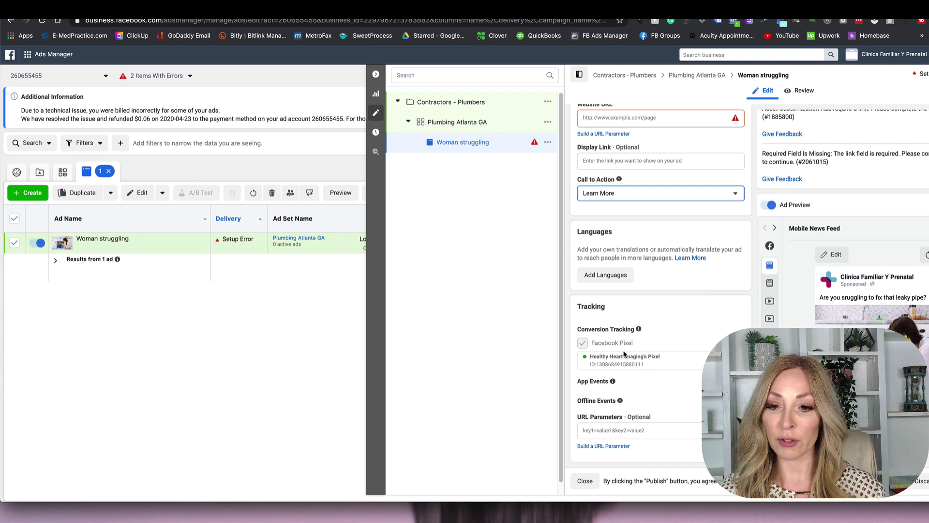
mouse_move(657, 417)
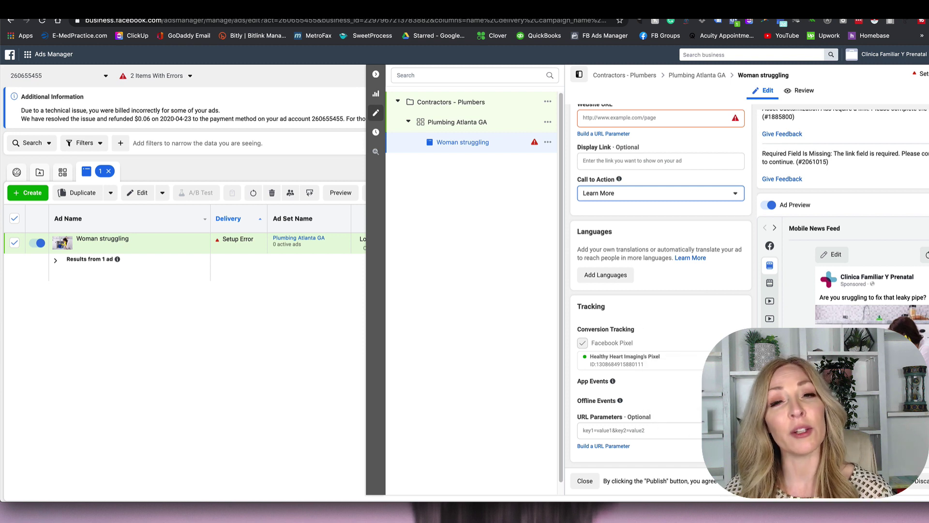
left_click(376, 75)
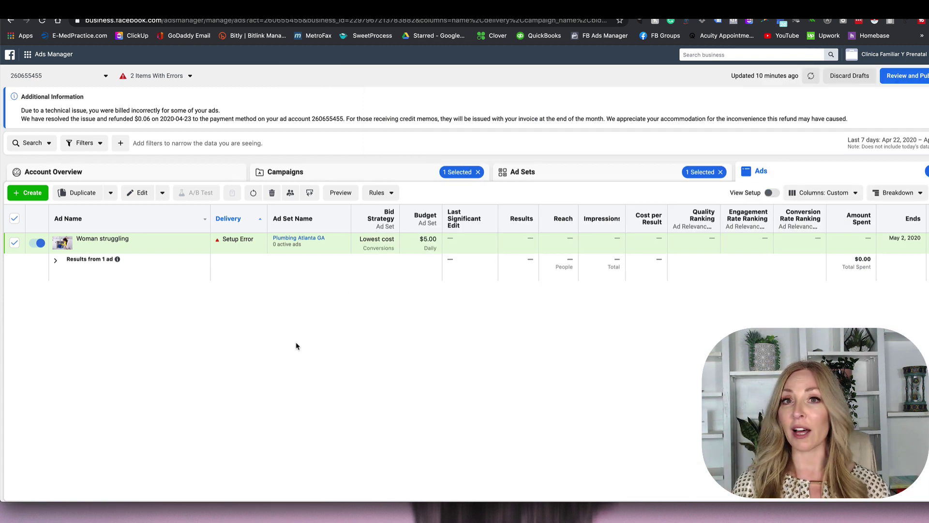